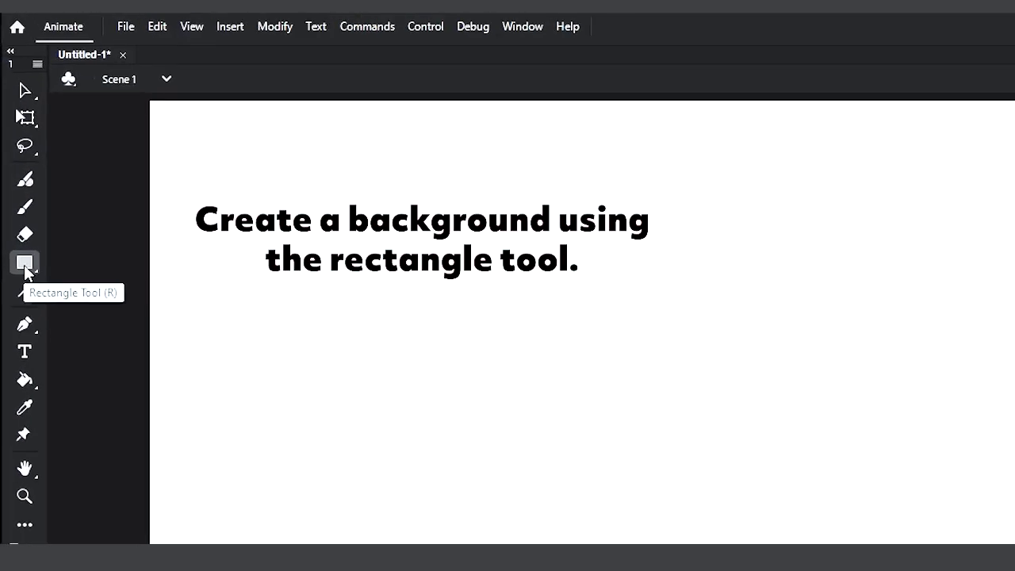
Draw a background rectangle about 1959 by 1102 px covering the whole stage and delete its green outline
{"action": "mouse_move", "coordinate": [143, 101]}
{"action": "left_mouse_down"}
{"action": "mouse_move", "coordinate": [605, 535]}
{"action": "mouse_move", "coordinate": [1011, 543]}
{"action": "left_mouse_up"}
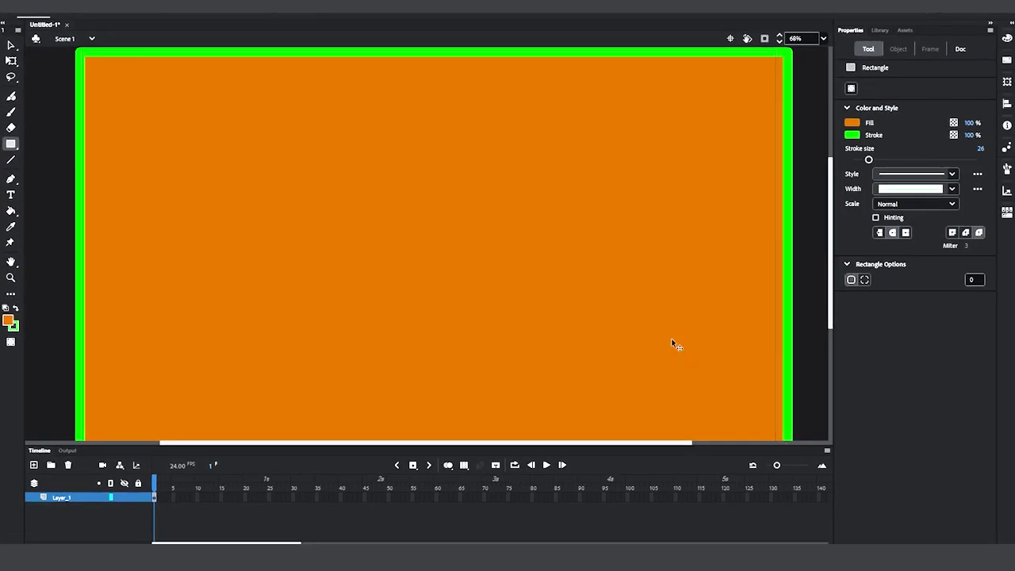
{"action": "key", "text": "ctrl+minus"}
{"action": "left_click", "coordinate": [11, 45]}
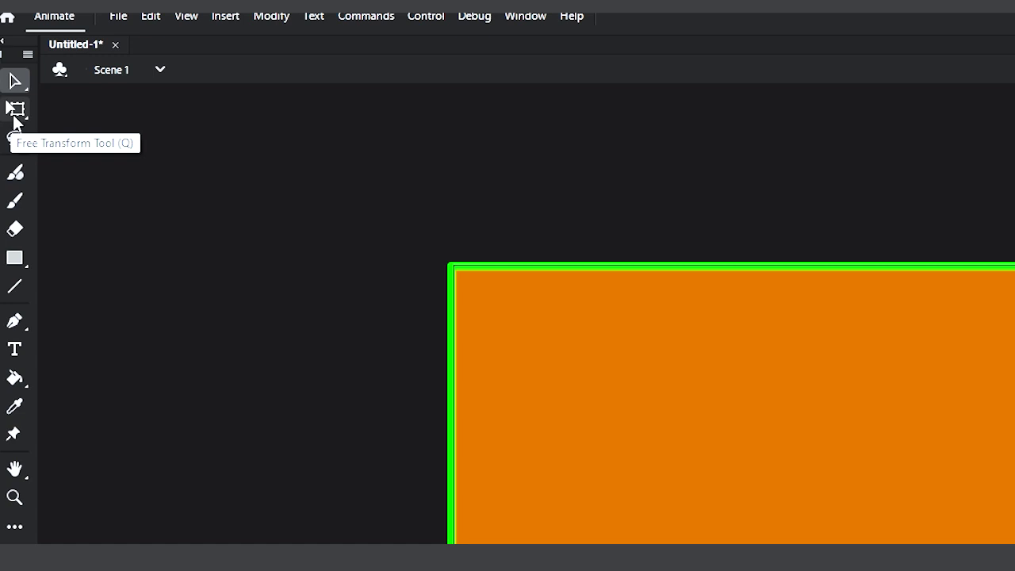
{"action": "left_click", "coordinate": [17, 112]}
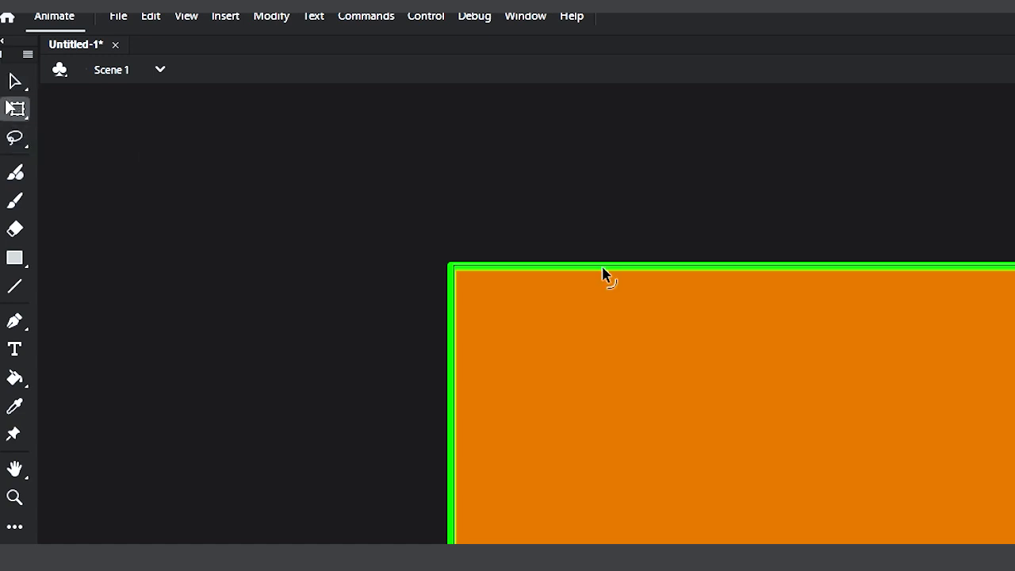
{"action": "left_click_drag", "start_coordinate": [389, 217], "coordinate": [1014, 570]}
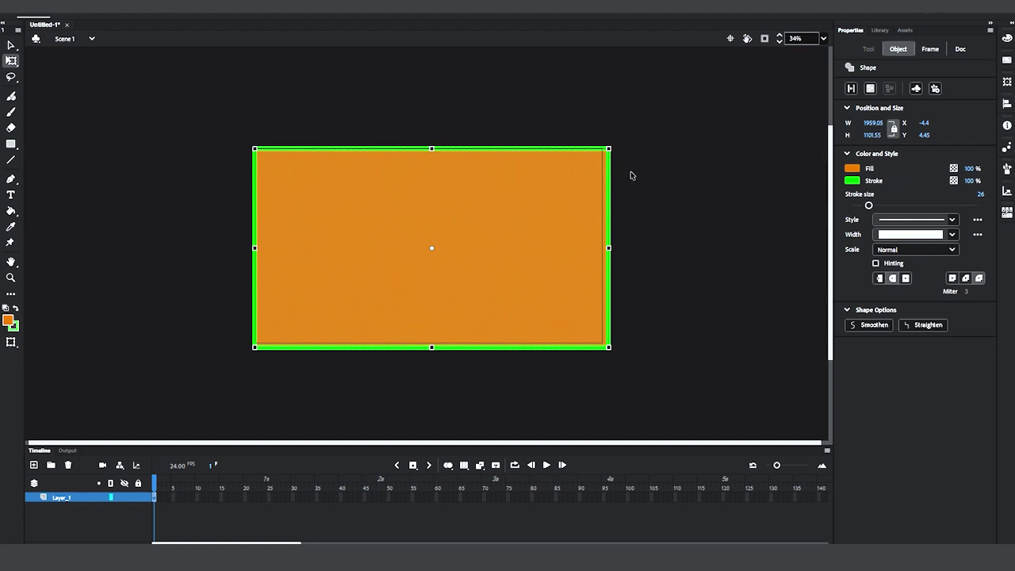
{"action": "left_click", "coordinate": [630, 175]}
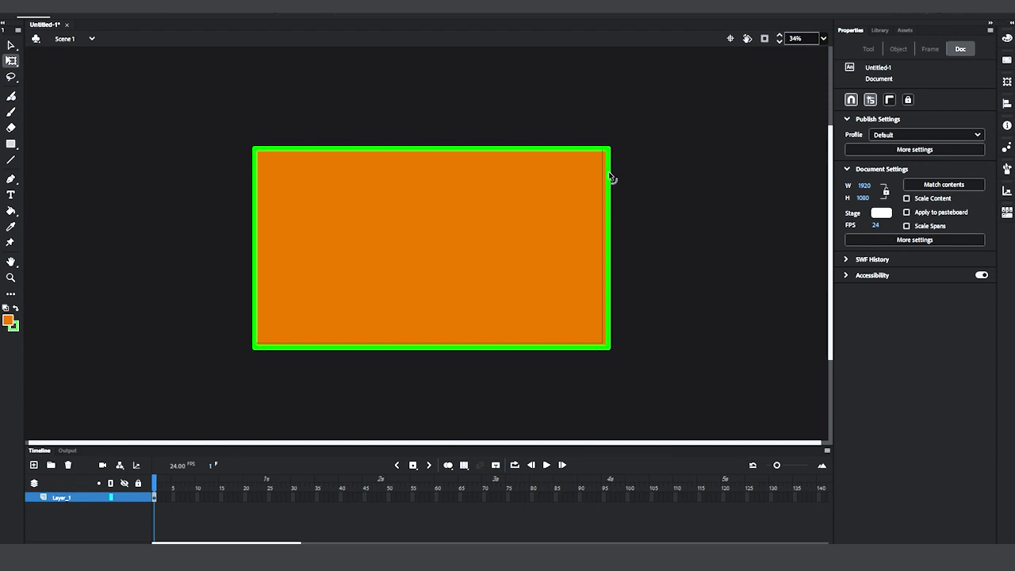
{"action": "left_click", "coordinate": [609, 172]}
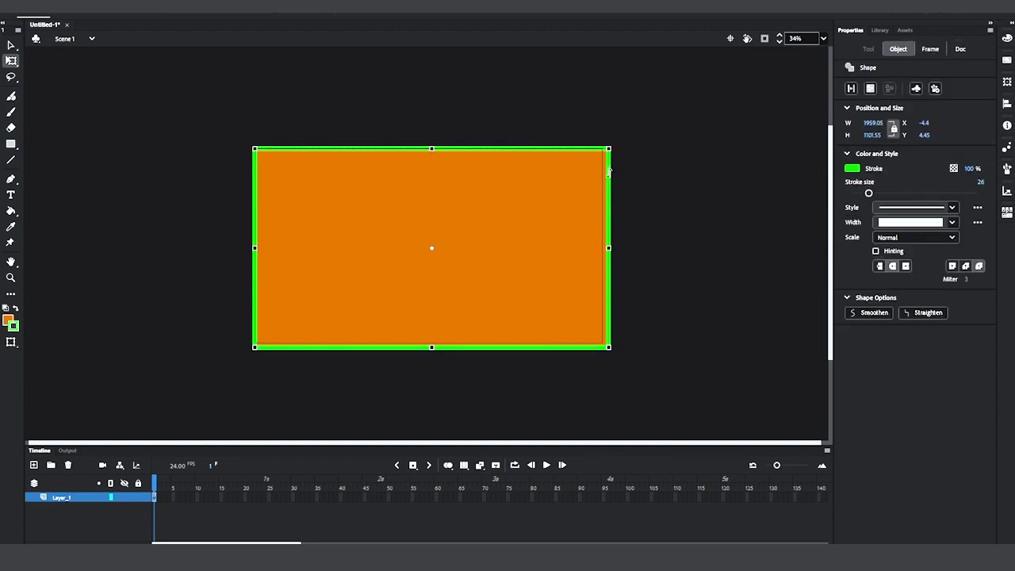
{"action": "key", "text": "Delete"}
Change the background rectangle's orange fill to a linear gradient
{"action": "left_click", "coordinate": [432, 224]}
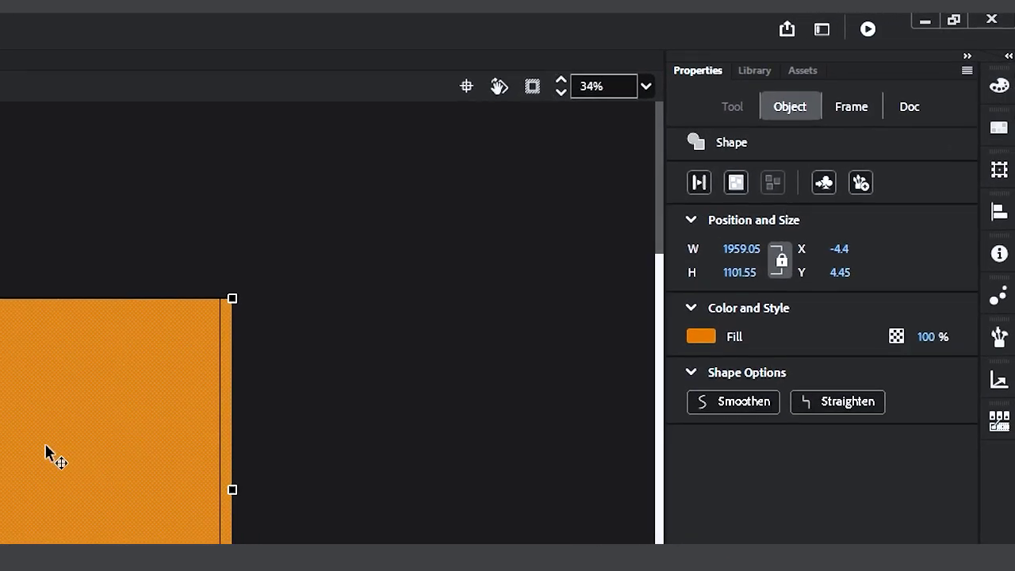
{"action": "left_click", "coordinate": [999, 87]}
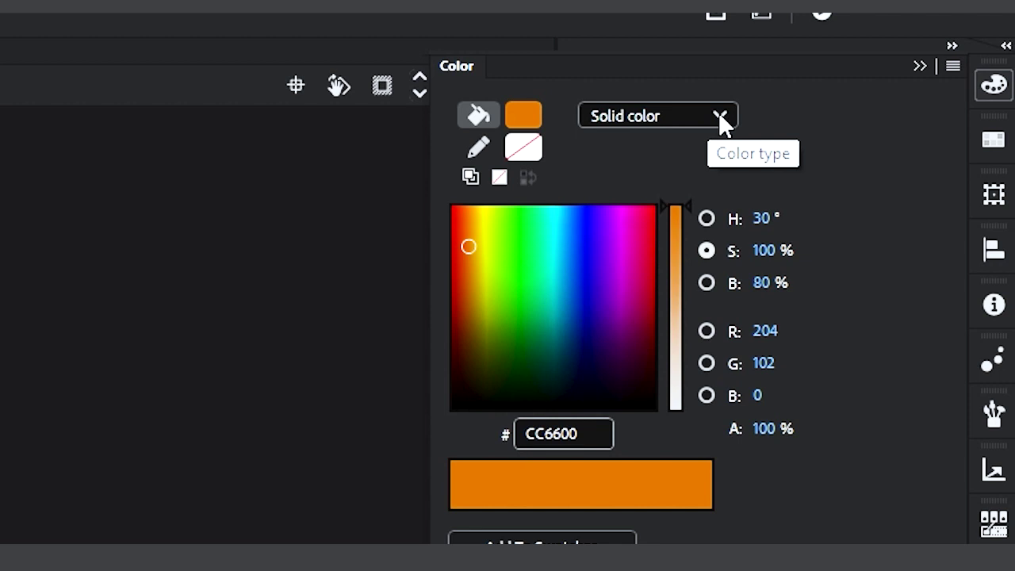
{"action": "left_click", "coordinate": [719, 116]}
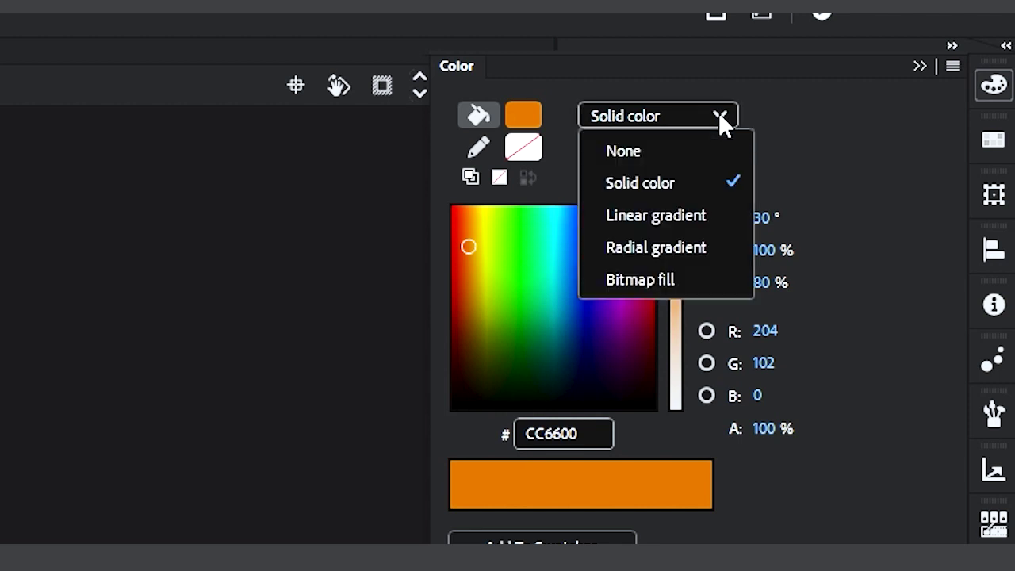
{"action": "left_click", "coordinate": [678, 216]}
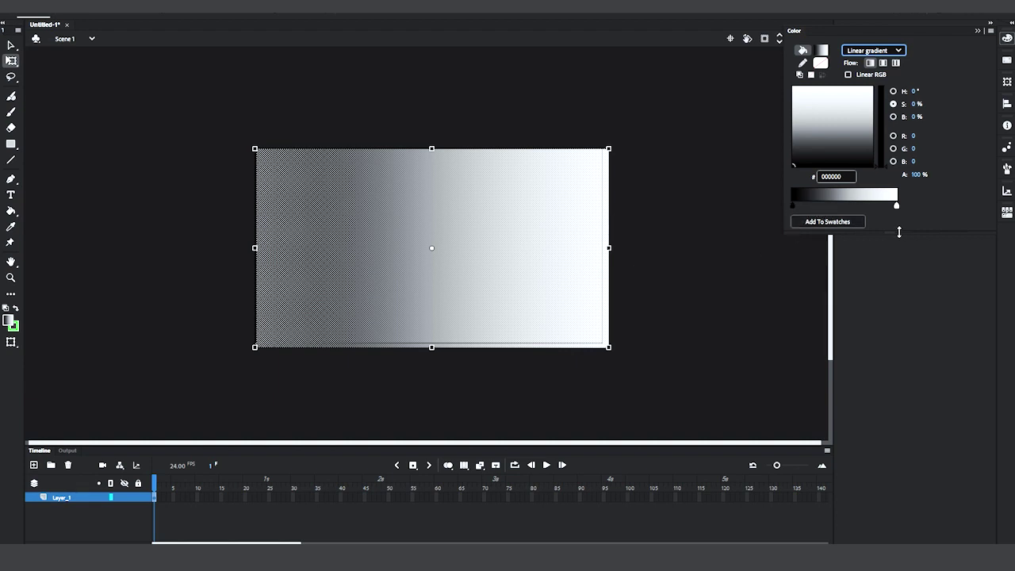
Set the black colour stop of the background gradient to light blue 00CCFF
{"action": "left_click", "coordinate": [11, 44]}
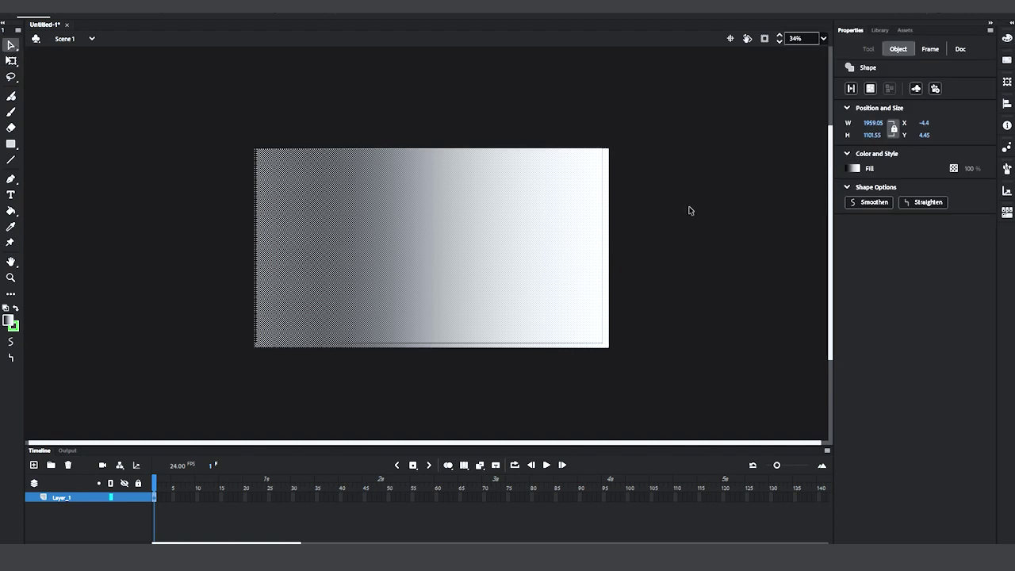
{"action": "left_click", "coordinate": [1006, 37]}
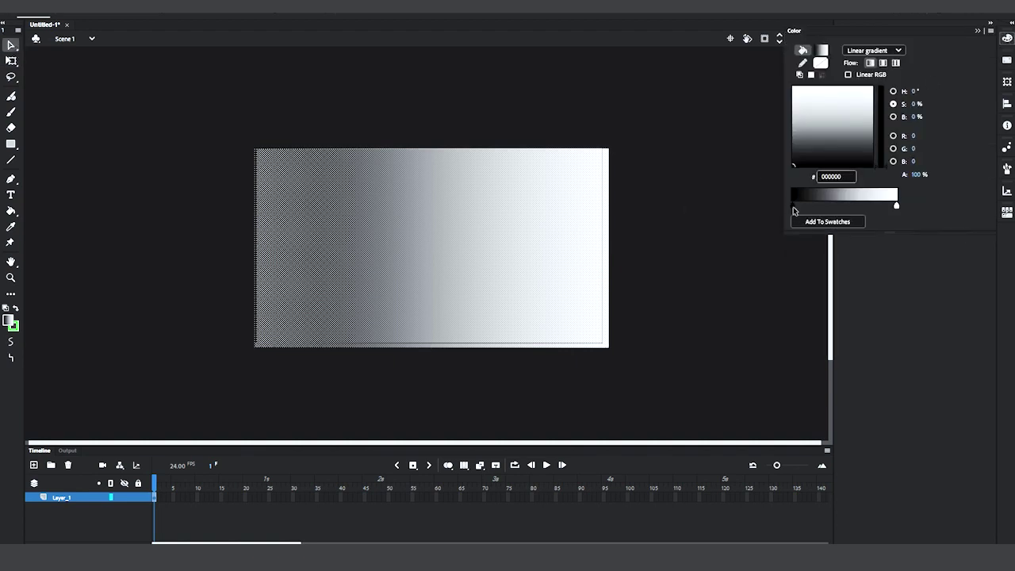
{"action": "left_click", "coordinate": [794, 208]}
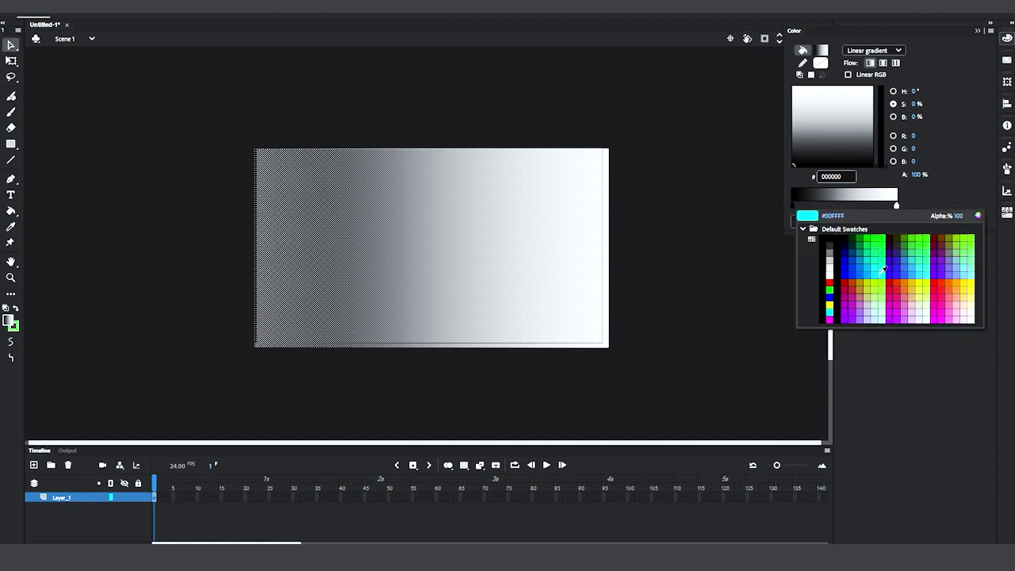
{"action": "left_click", "coordinate": [877, 272]}
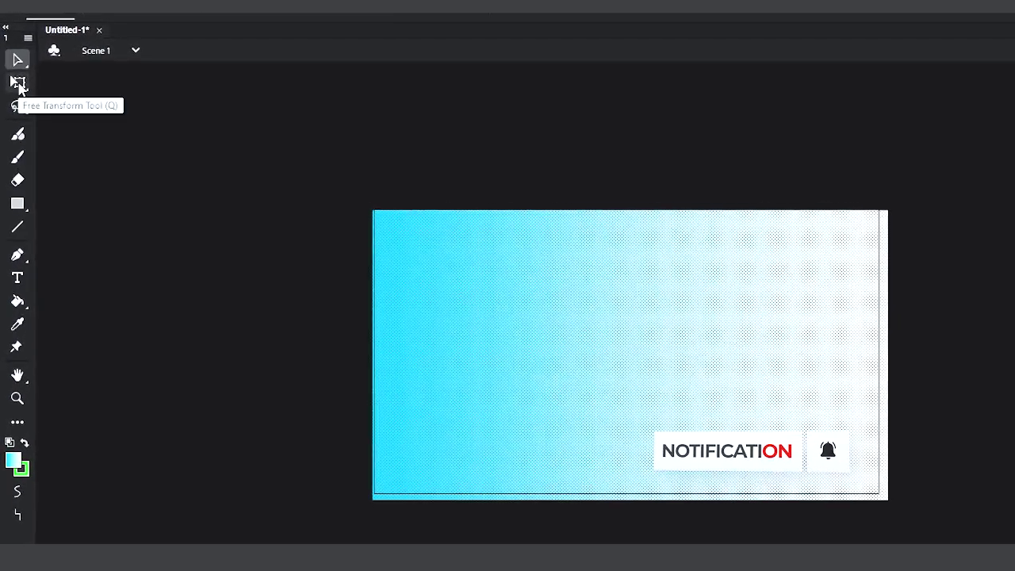
Rotate the background's gradient a quarter turn so it runs from light blue at the top to white at the bottom
{"action": "left_click", "coordinate": [11, 60]}
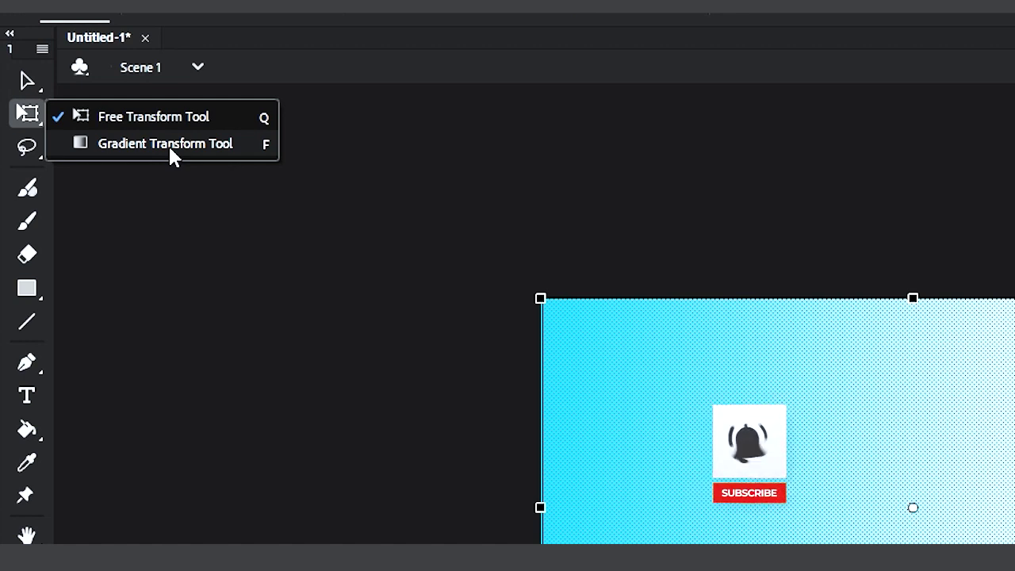
{"action": "left_click", "coordinate": [168, 144]}
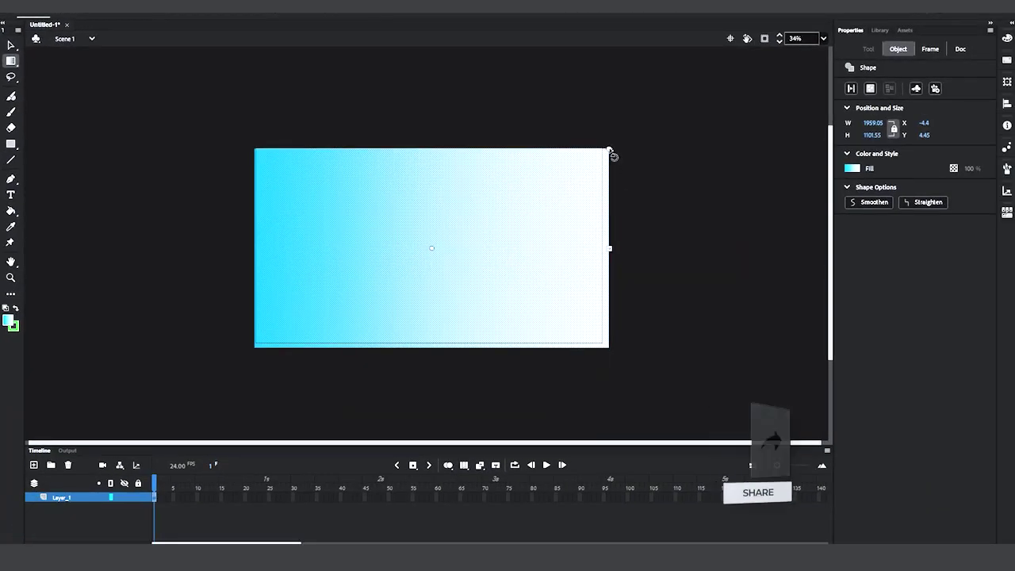
{"action": "left_click_drag", "start_coordinate": [749, 184], "coordinate": [758, 219]}
{"action": "left_click_drag", "start_coordinate": [618, 182], "coordinate": [474, 329]}
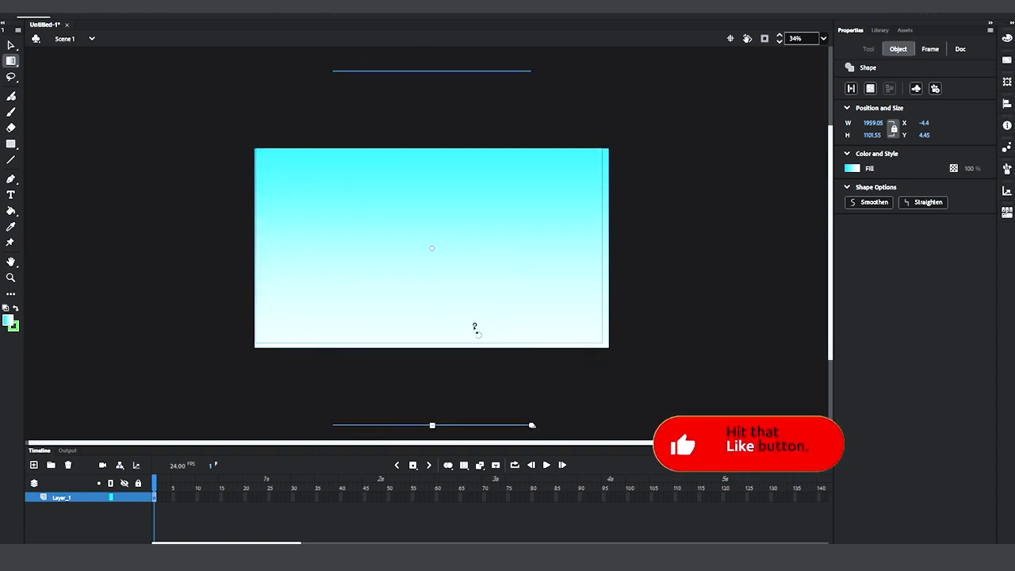
{"action": "left_click_drag", "start_coordinate": [472, 326], "coordinate": [470, 328]}
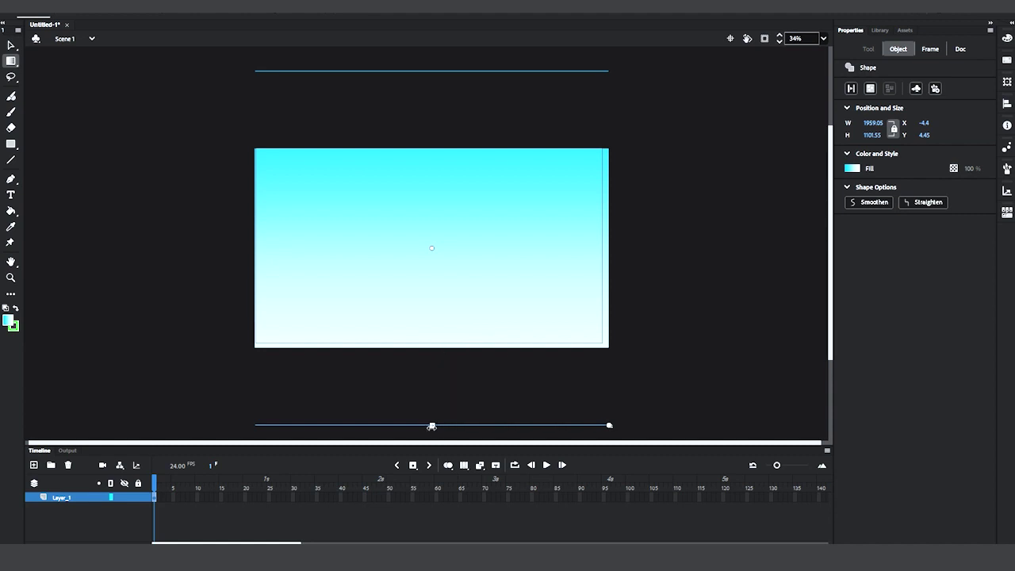
Shorten the gradient's vertical spread and move its centre up toward the upper part of the background
{"action": "left_click_drag", "start_coordinate": [432, 425], "coordinate": [417, 326]}
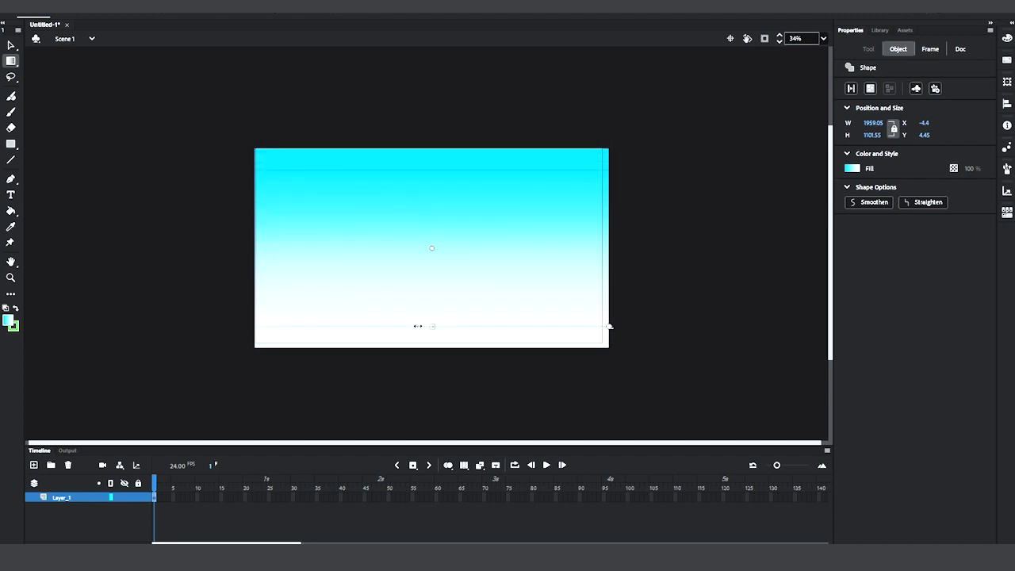
{"action": "left_click_drag", "start_coordinate": [429, 248], "coordinate": [432, 195]}
{"action": "key", "text": "q"}
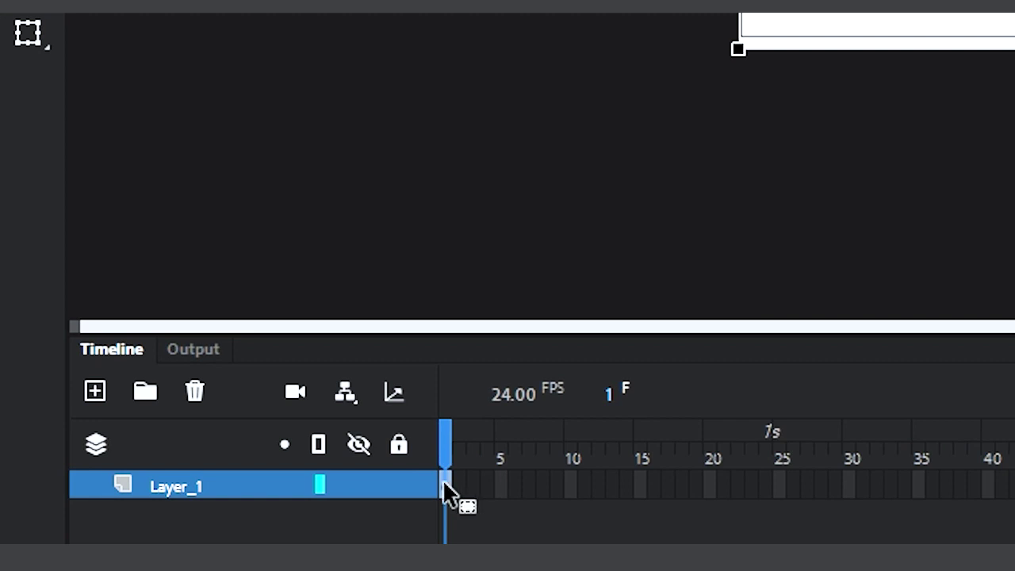
Rename the background layer as BG and deselect the artwork
{"action": "double_click", "coordinate": [183, 489]}
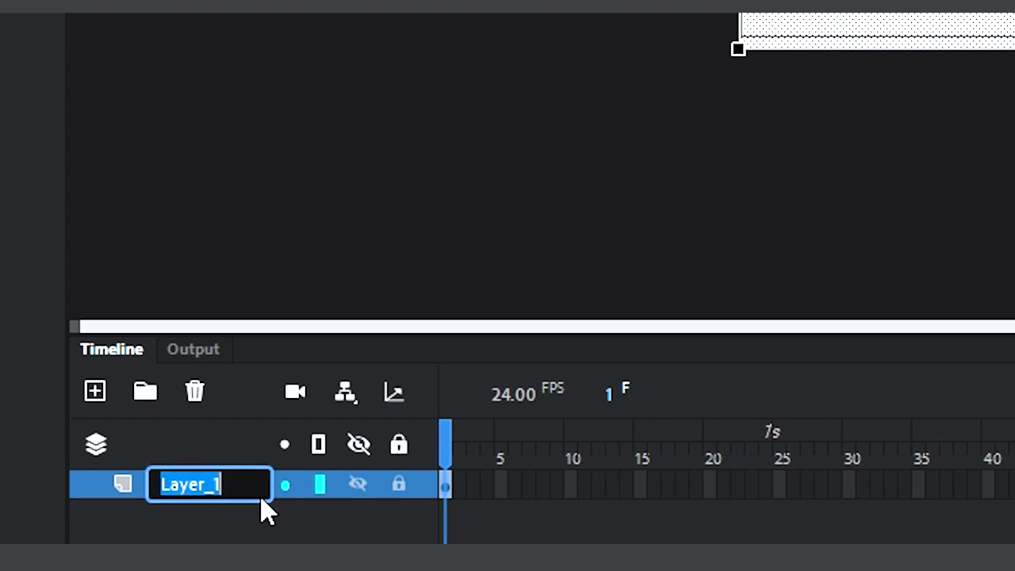
{"action": "type", "text": "BG"}
{"action": "key", "text": "Return"}
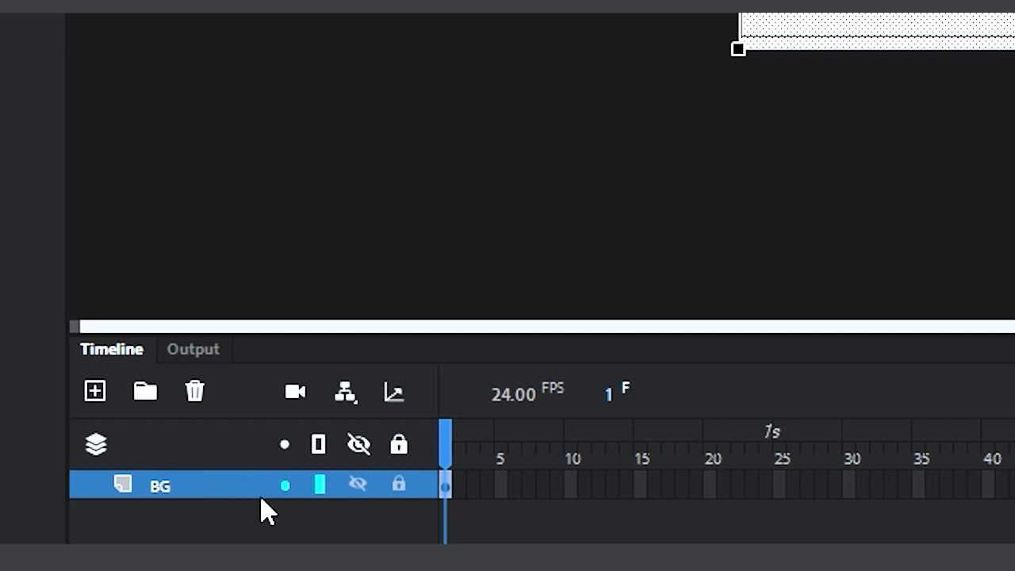
{"action": "key", "text": "ctrl+shift+a"}
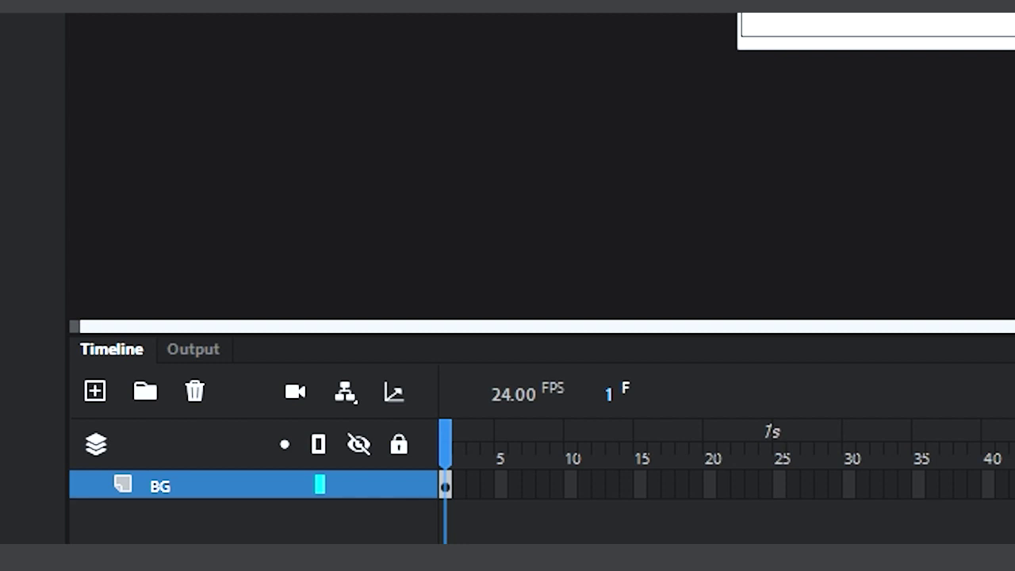
Add a new layer above BG and name it Ground
{"action": "left_click", "coordinate": [94, 392]}
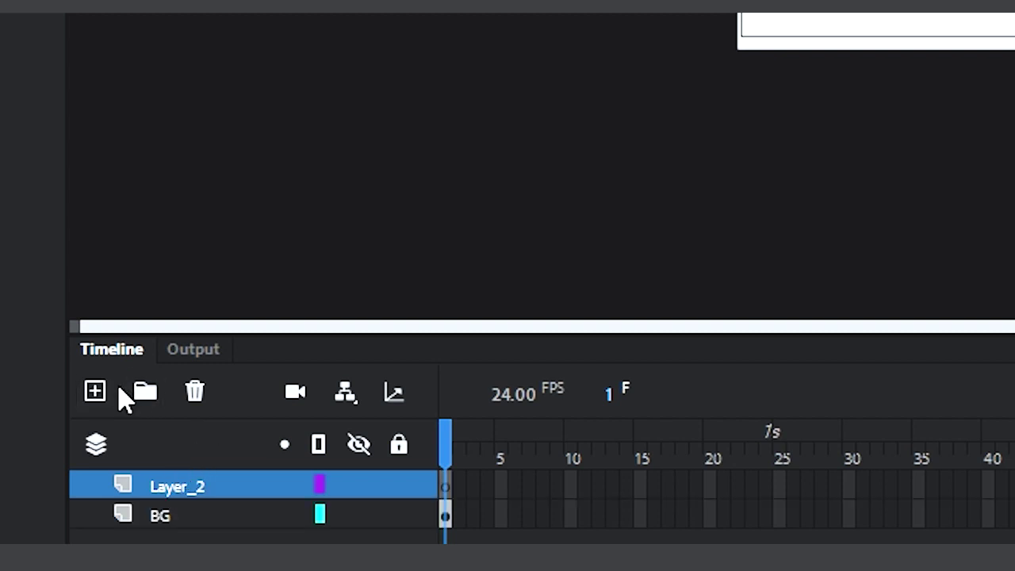
{"action": "double_click", "coordinate": [158, 486]}
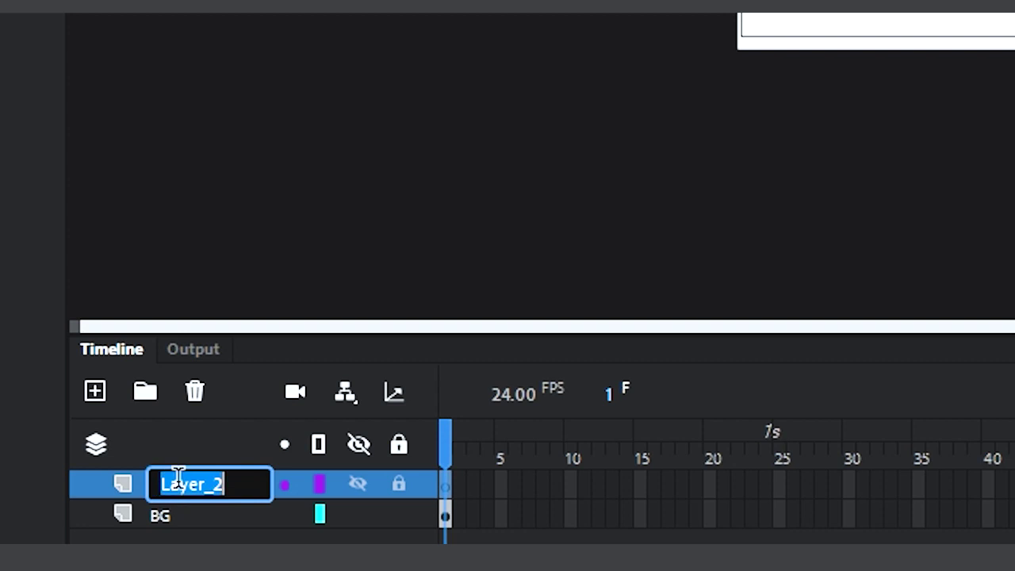
{"action": "type", "text": "Street"}
{"action": "double_click", "coordinate": [179, 478]}
{"action": "type", "text": "Ground"}
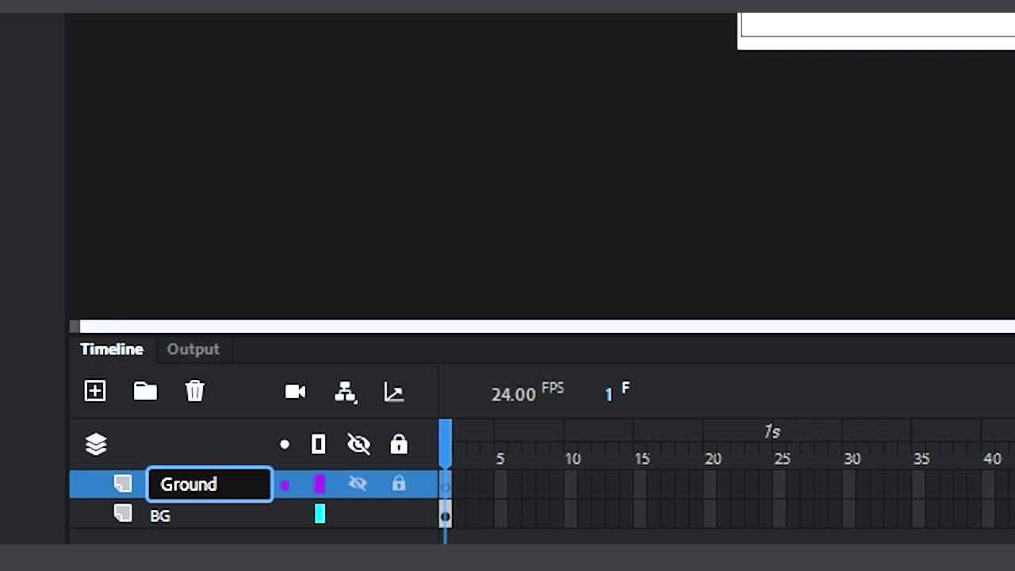
{"action": "key", "text": "Return"}
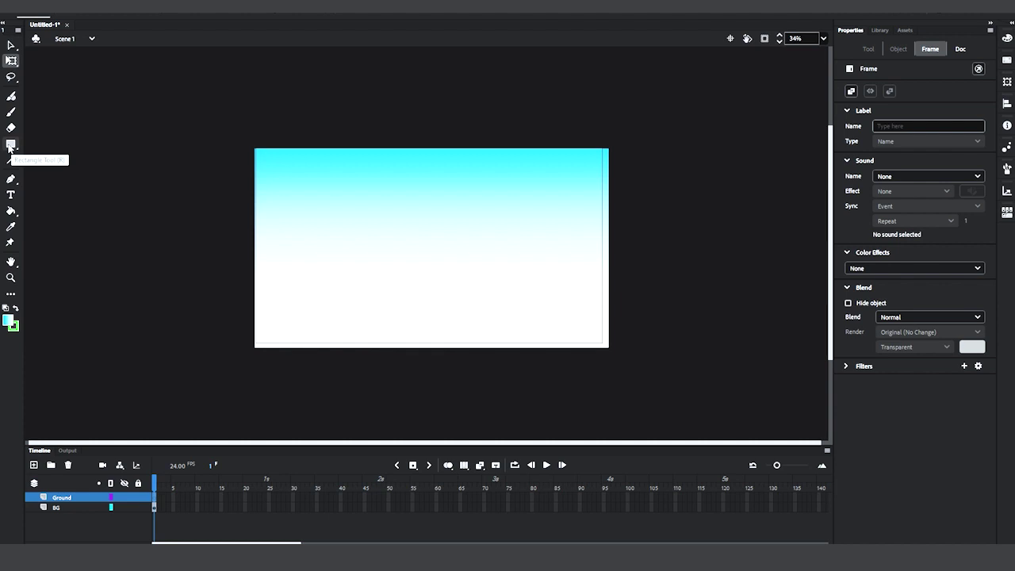
Draw a ground rectangle about 2312 by 315 px across the bottom of the stage and delete its green outline
{"action": "left_click", "coordinate": [10, 145]}
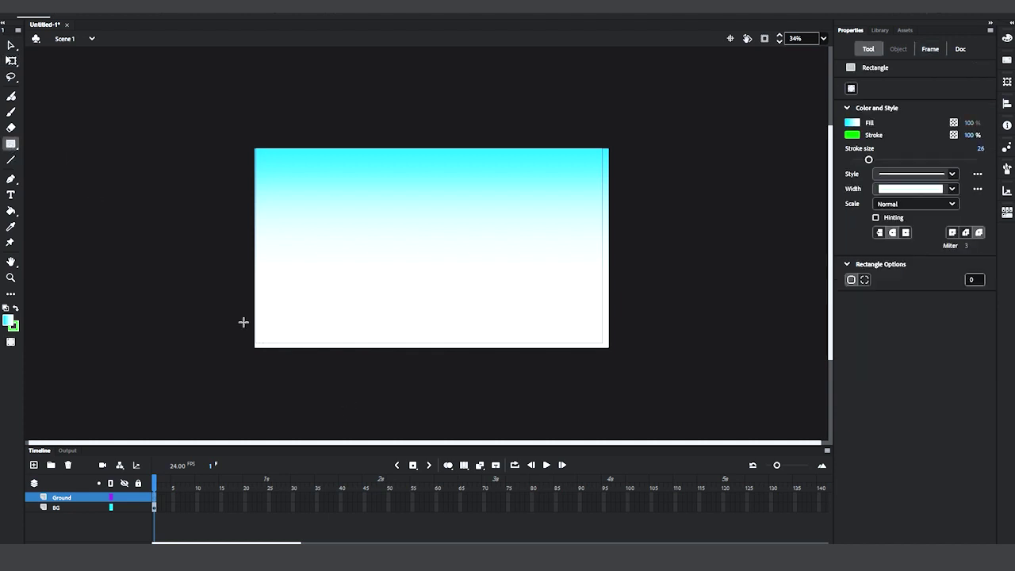
{"action": "mouse_move", "coordinate": [218, 302]}
{"action": "left_mouse_down"}
{"action": "mouse_move", "coordinate": [475, 365]}
{"action": "mouse_move", "coordinate": [638, 365]}
{"action": "left_mouse_up"}
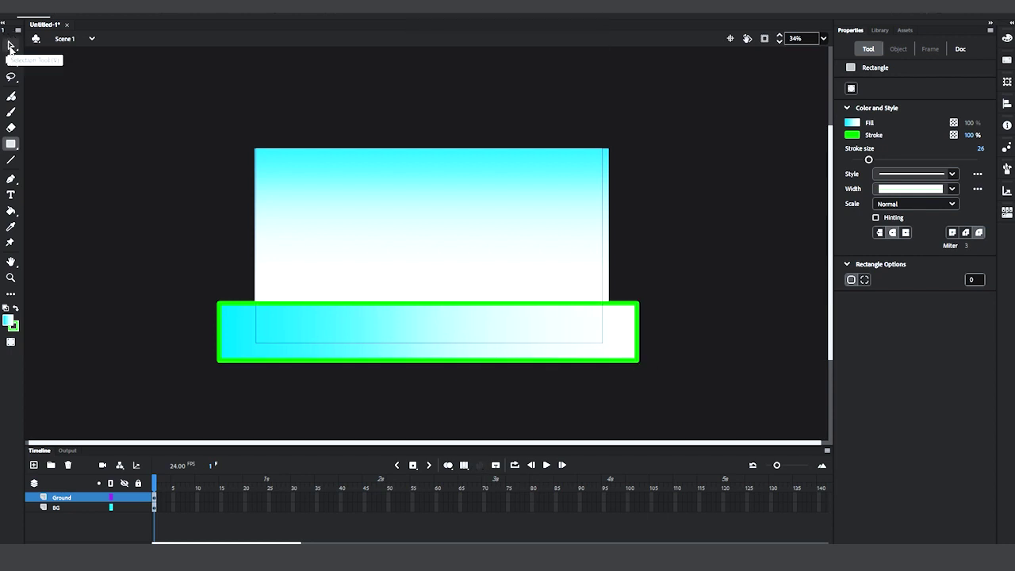
{"action": "left_click", "coordinate": [11, 48]}
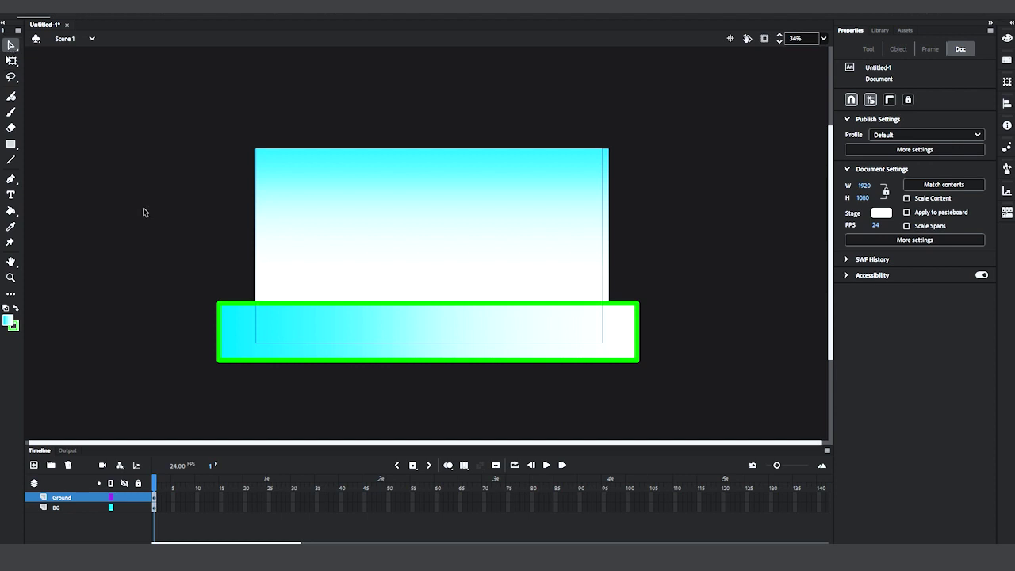
{"action": "left_click", "coordinate": [261, 360]}
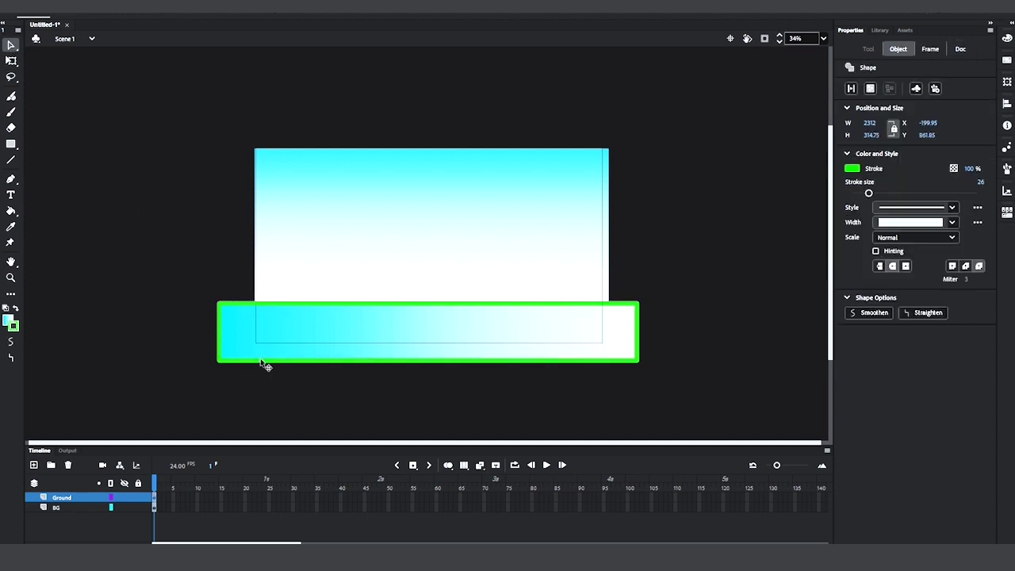
{"action": "key", "text": "Delete"}
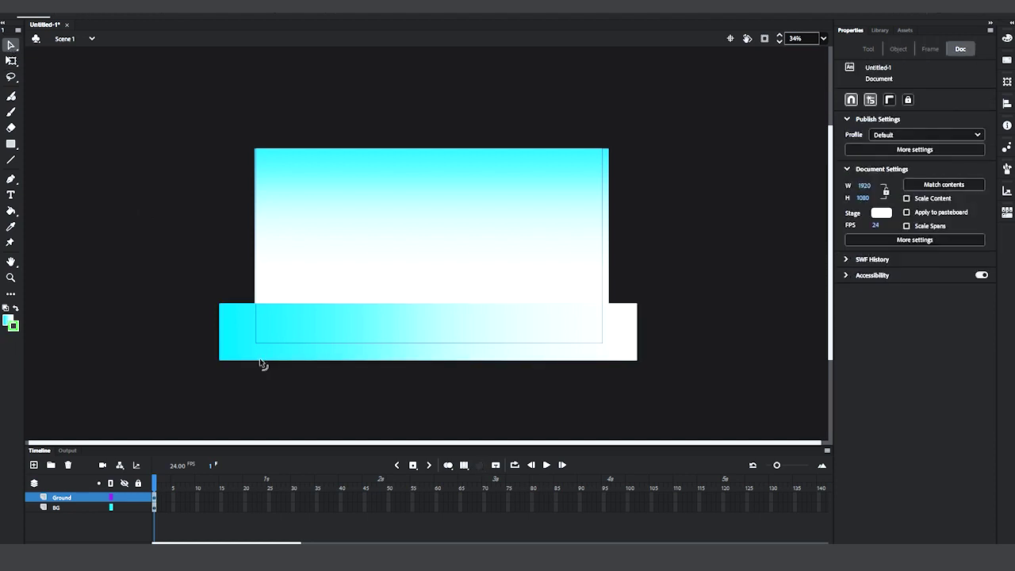
Change the ground rectangle's fill from a linear gradient to a solid green, #00D839
{"action": "left_click", "coordinate": [345, 327]}
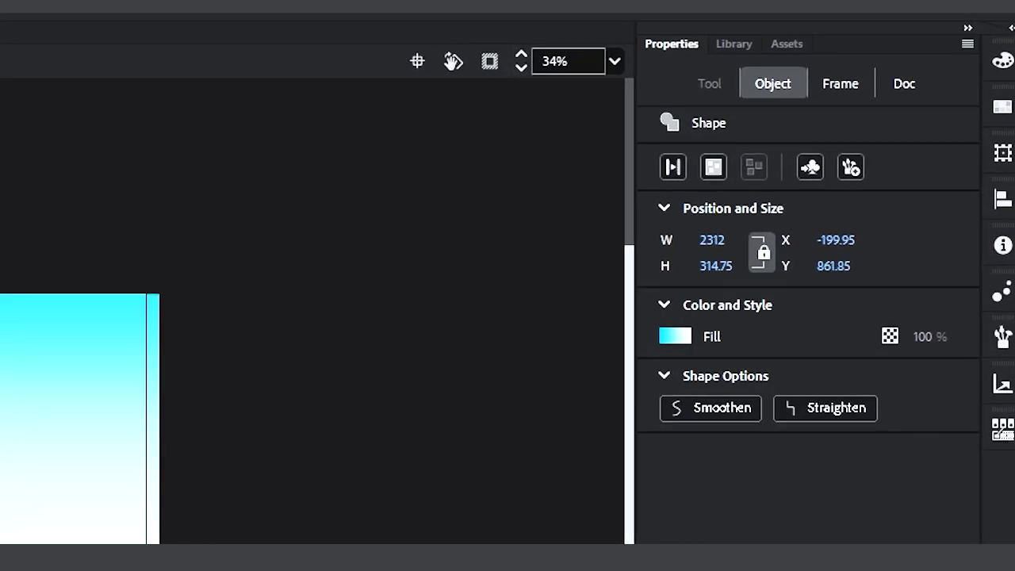
{"action": "left_click", "coordinate": [1002, 61]}
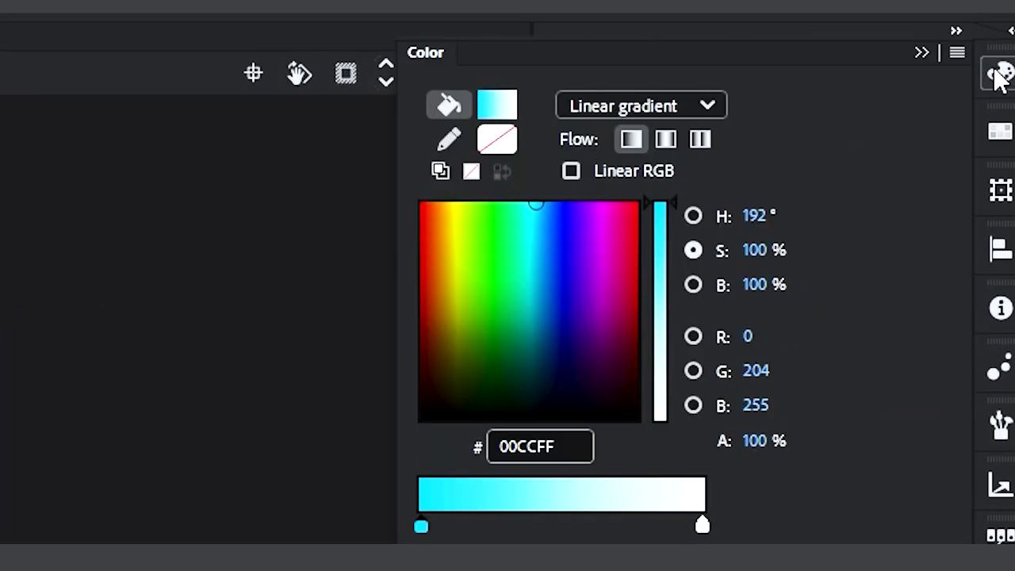
{"action": "left_click", "coordinate": [713, 106]}
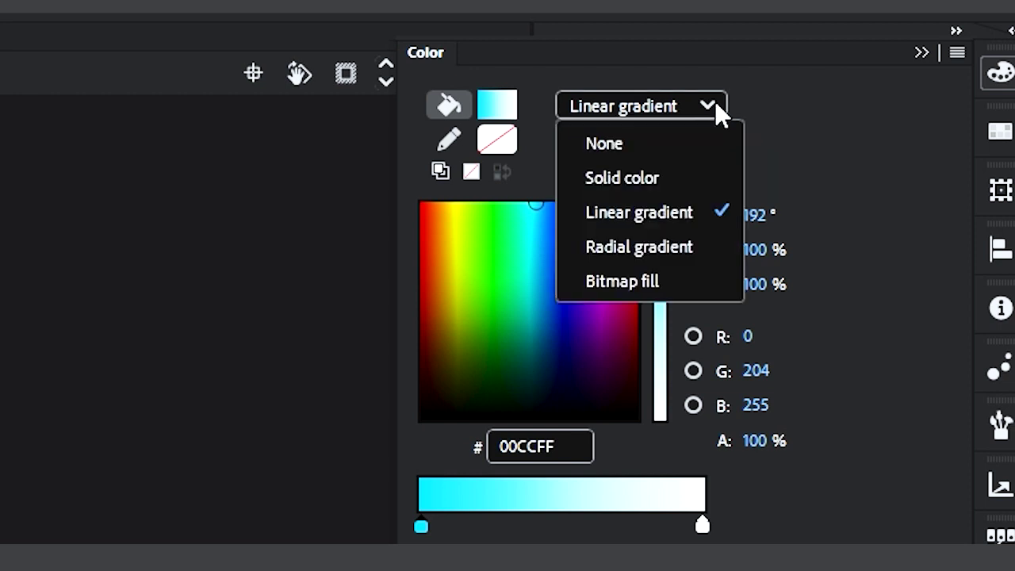
{"action": "left_click", "coordinate": [655, 174]}
{"action": "left_click_drag", "start_coordinate": [511, 333], "coordinate": [498, 241]}
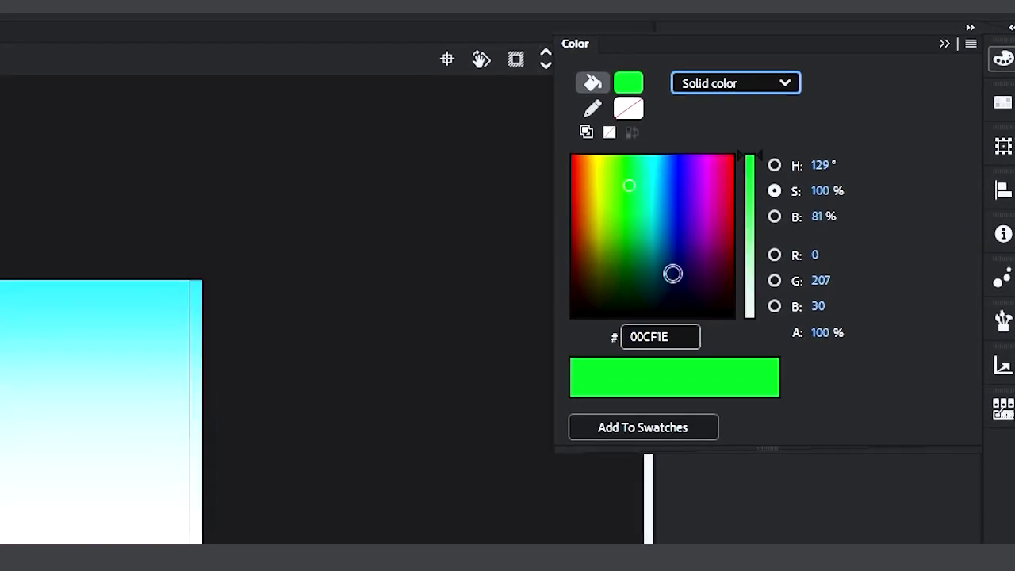
{"action": "left_click_drag", "start_coordinate": [672, 273], "coordinate": [643, 162]}
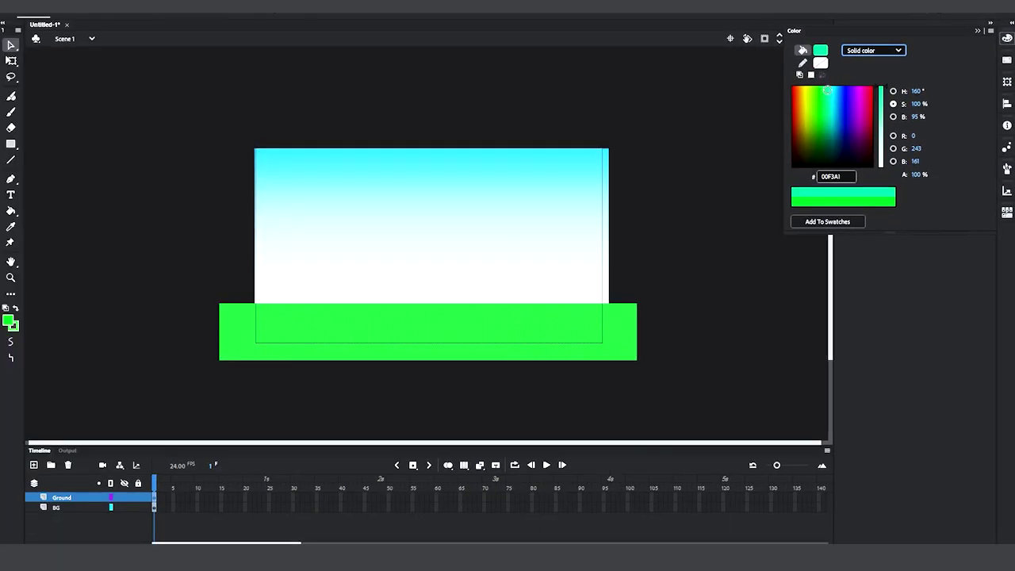
{"action": "left_click_drag", "start_coordinate": [825, 93], "coordinate": [822, 98]}
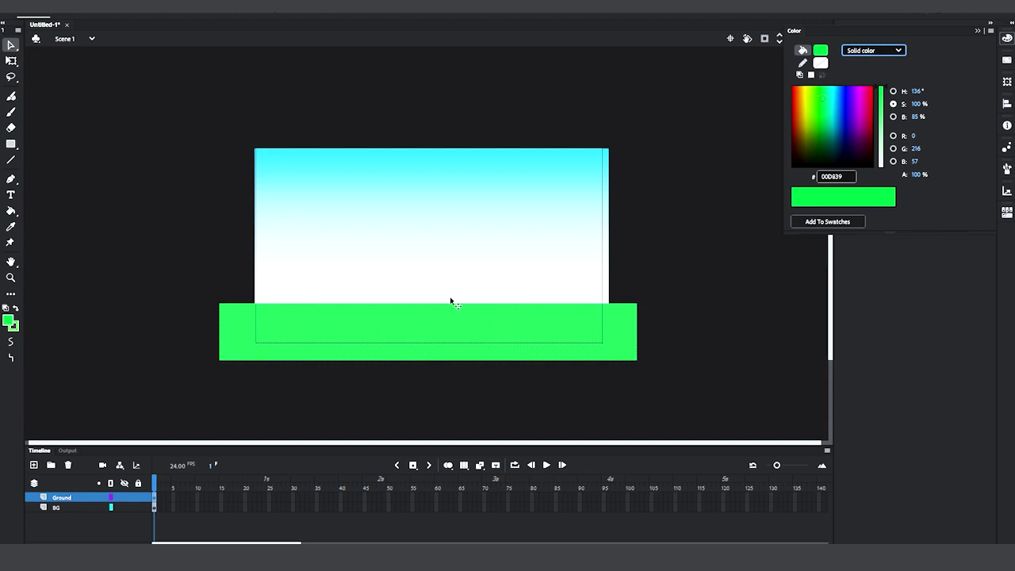
Reshape the ground's straight upper edge into uneven rolling mounds with two pointed dips between them
{"action": "scroll", "coordinate": [494, 281], "scroll_direction": "down", "scroll_amount": 3}
{"action": "scroll", "coordinate": [493, 279], "scroll_direction": "up", "scroll_amount": 2}
{"action": "scroll", "coordinate": [494, 279], "scroll_direction": "up", "scroll_amount": 3}
{"action": "scroll", "coordinate": [493, 279], "scroll_direction": "down", "scroll_amount": 3}
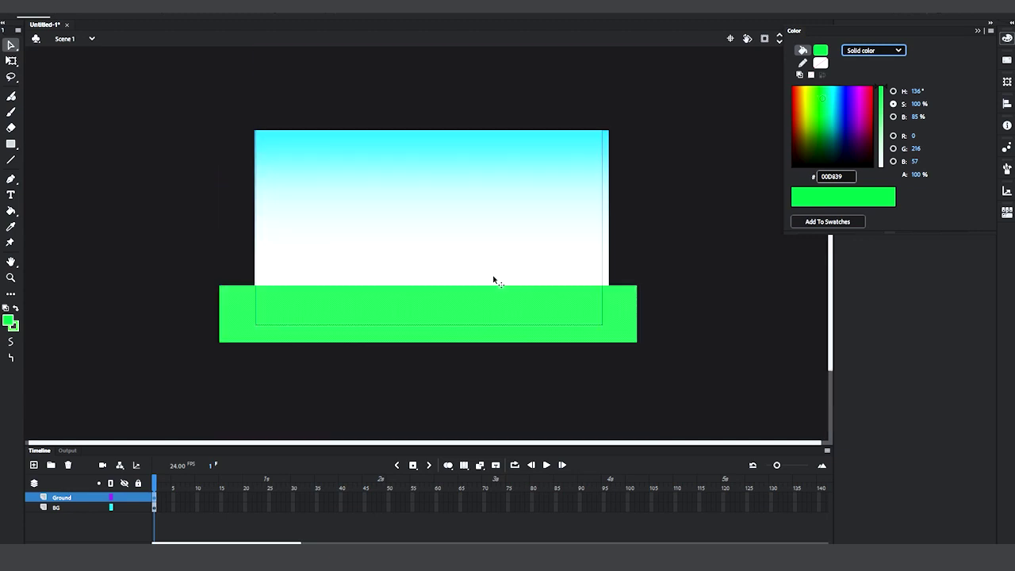
{"action": "key", "text": "ctrl+equal"}
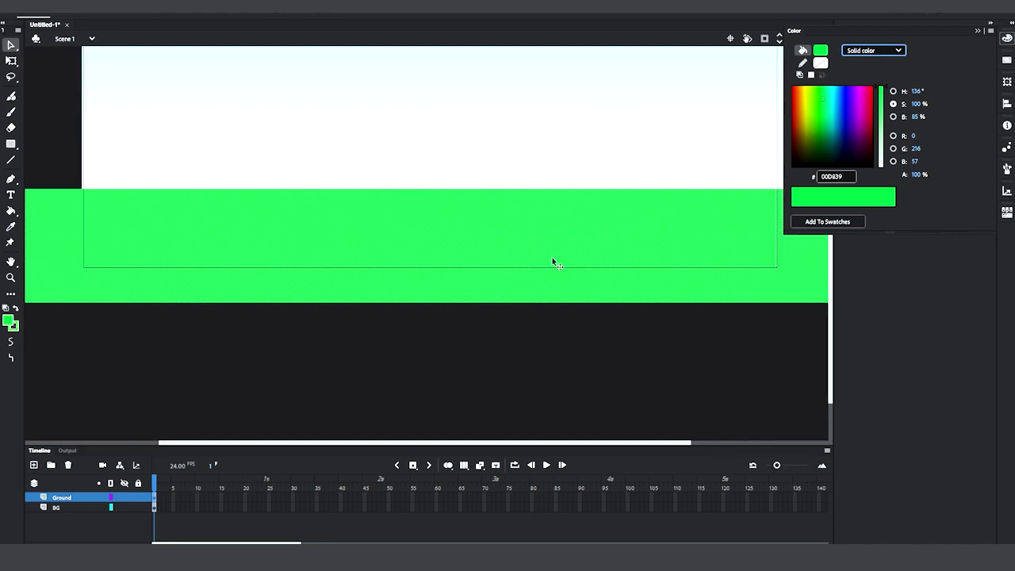
{"action": "scroll", "coordinate": [552, 257], "scroll_direction": "up", "scroll_amount": 3}
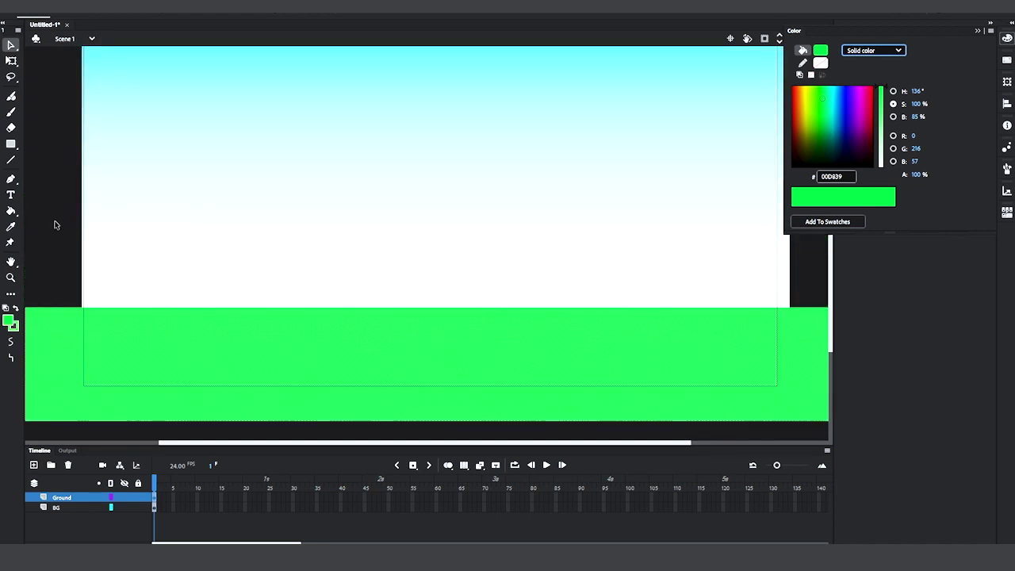
{"action": "left_click", "coordinate": [291, 267]}
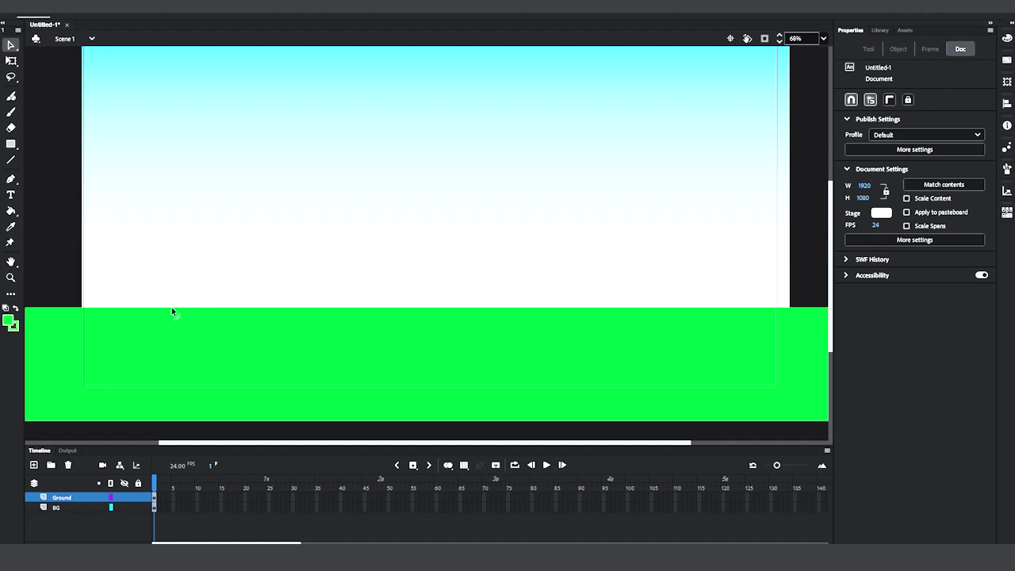
{"action": "left_click_drag", "start_coordinate": [172, 307], "coordinate": [210, 274]}
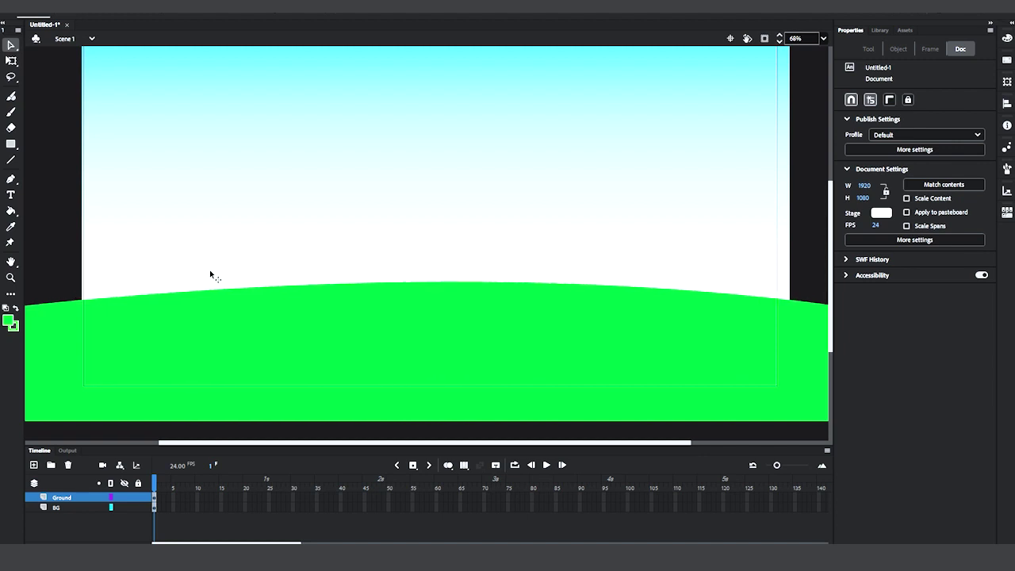
{"action": "key", "text": "ctrl+z"}
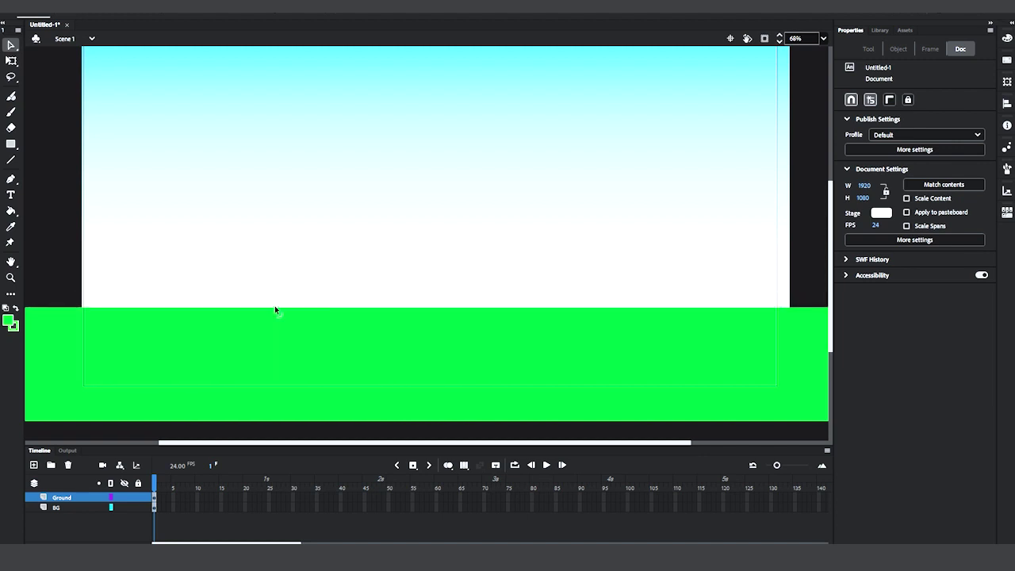
{"action": "mouse_move", "coordinate": [275, 309]}
{"action": "left_mouse_down"}
{"action": "mouse_move", "coordinate": [196, 261]}
{"action": "mouse_move", "coordinate": [286, 295]}
{"action": "left_mouse_up"}
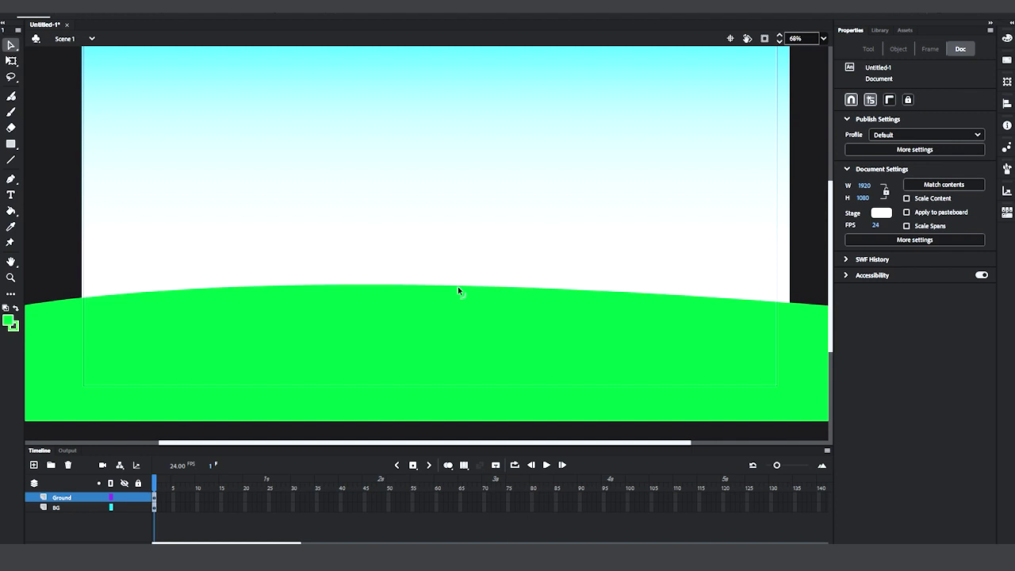
{"action": "left_click_drag", "start_coordinate": [449, 290], "coordinate": [349, 313]}
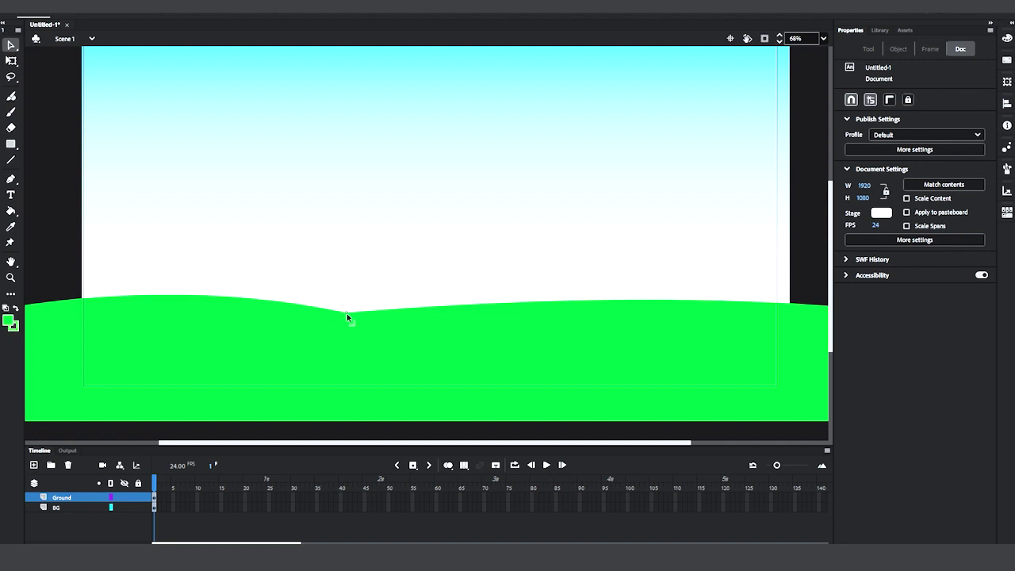
{"action": "left_click_drag", "start_coordinate": [527, 301], "coordinate": [658, 272]}
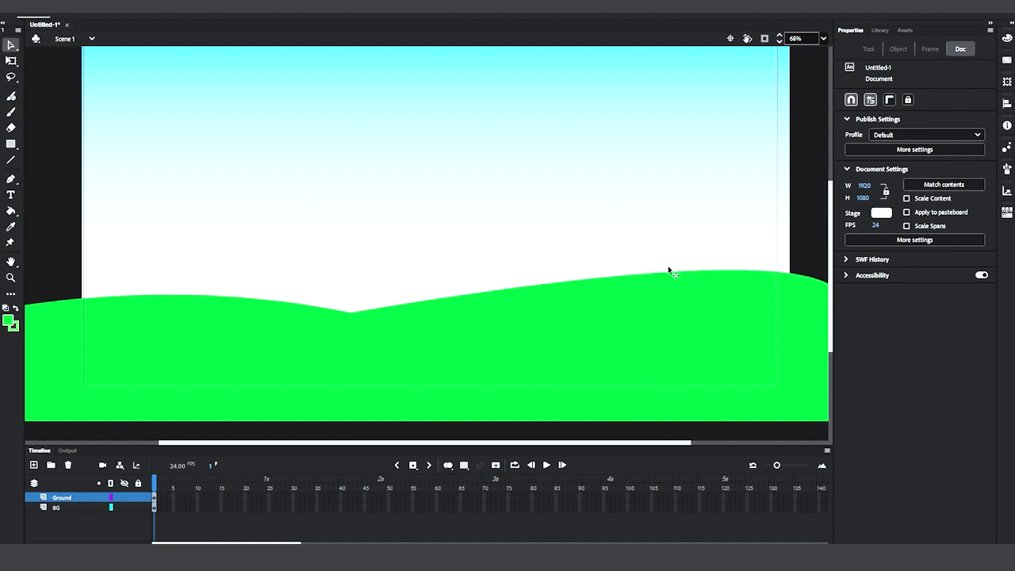
{"action": "left_click_drag", "start_coordinate": [763, 275], "coordinate": [683, 314]}
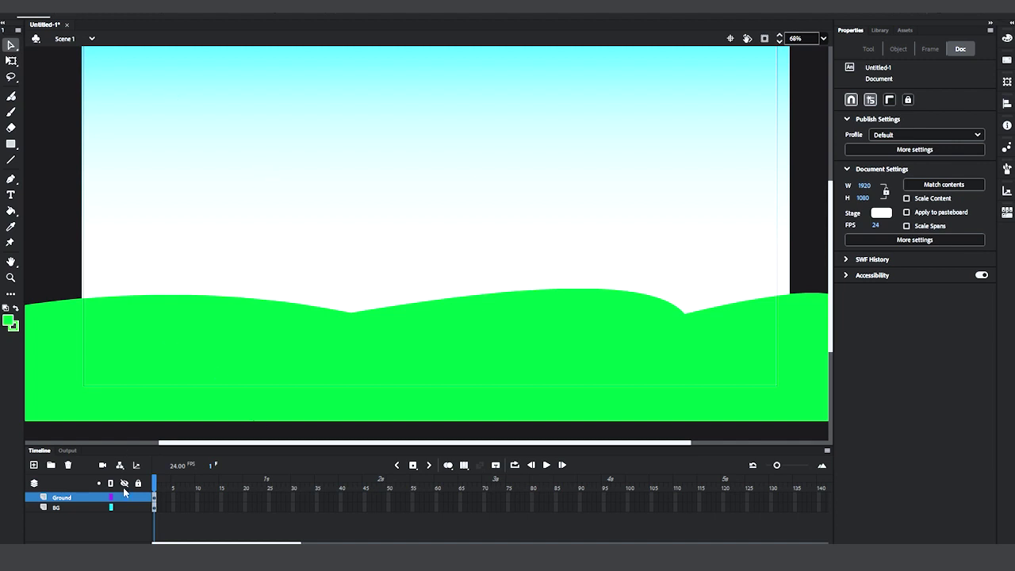
Draw an oval about 469 by 366 px in the sky with the Oval tool and delete its outline
{"action": "left_click", "coordinate": [11, 144]}
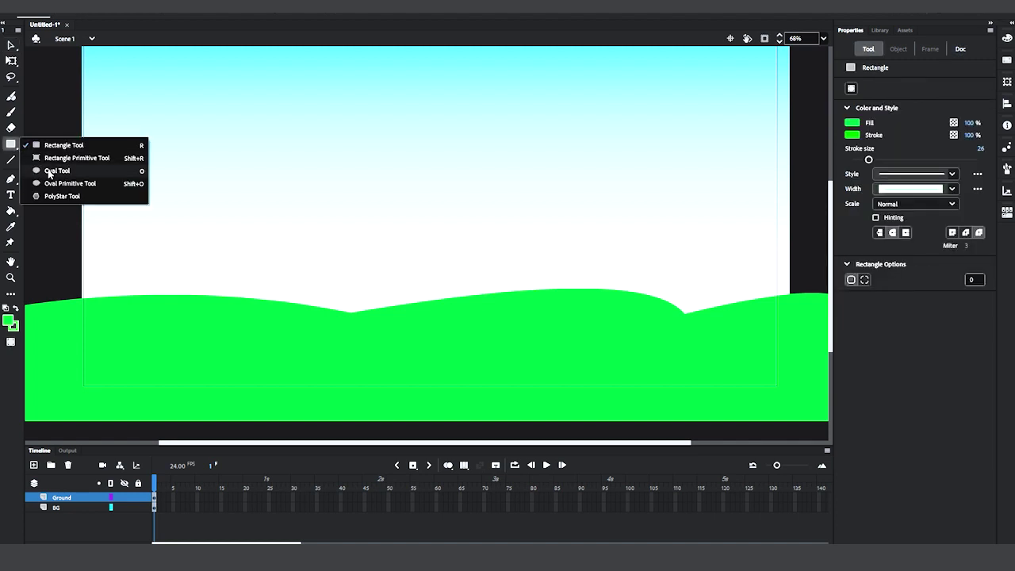
{"action": "left_click", "coordinate": [57, 172]}
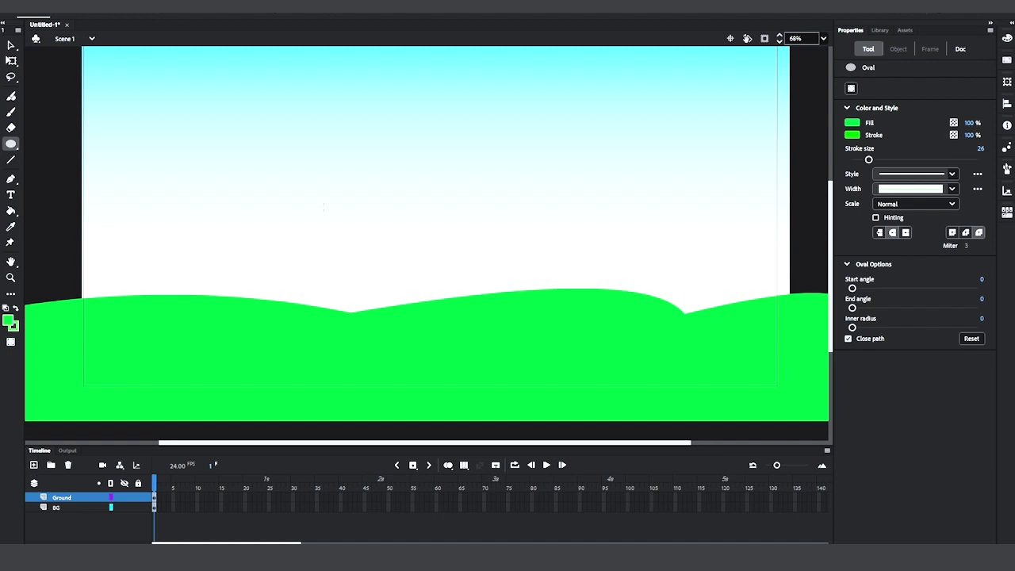
{"action": "mouse_move", "coordinate": [225, 108]}
{"action": "left_mouse_down"}
{"action": "mouse_move", "coordinate": [287, 181]}
{"action": "mouse_move", "coordinate": [392, 236]}
{"action": "left_mouse_up"}
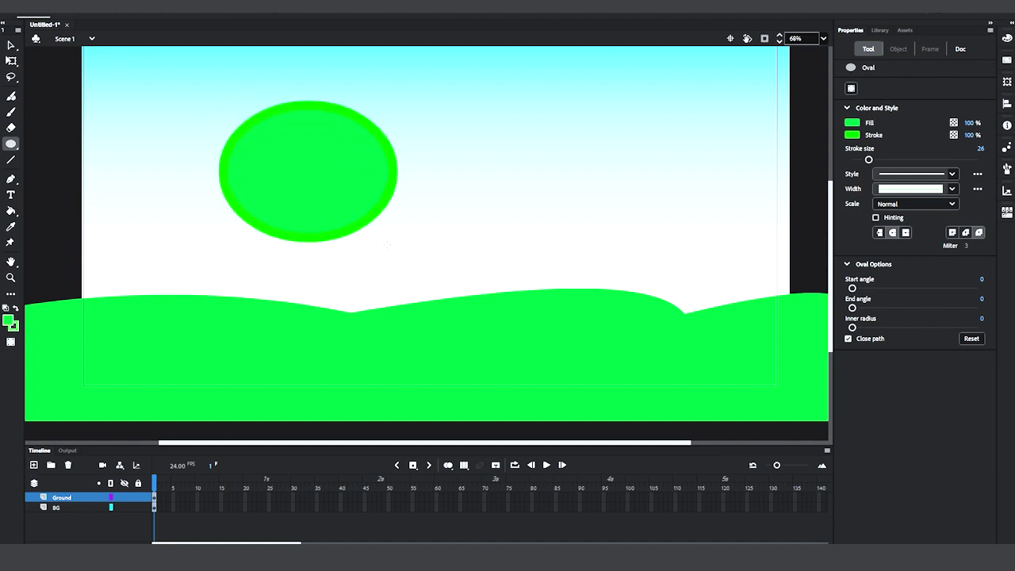
{"action": "left_click", "coordinate": [11, 45]}
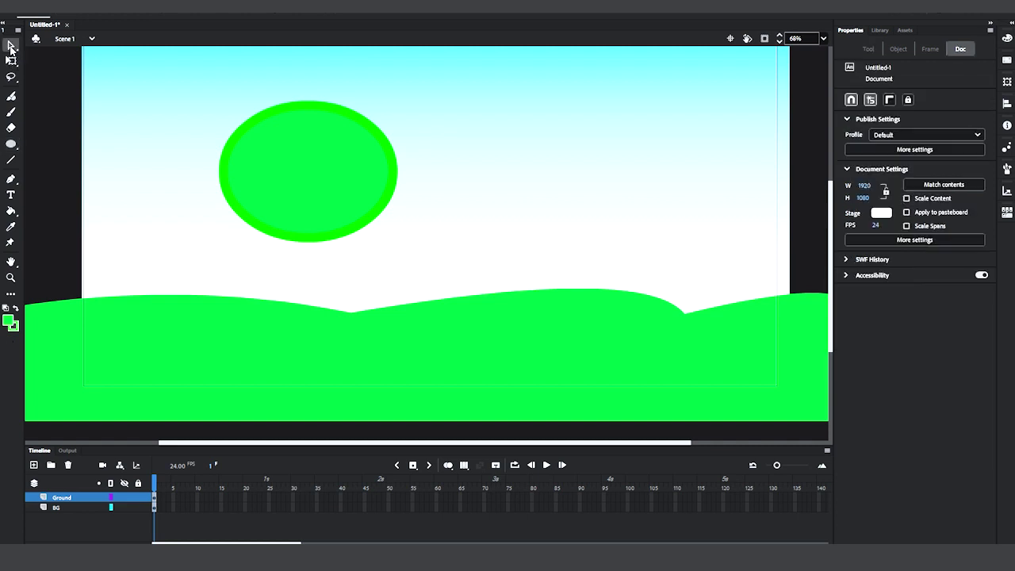
{"action": "left_click", "coordinate": [278, 113]}
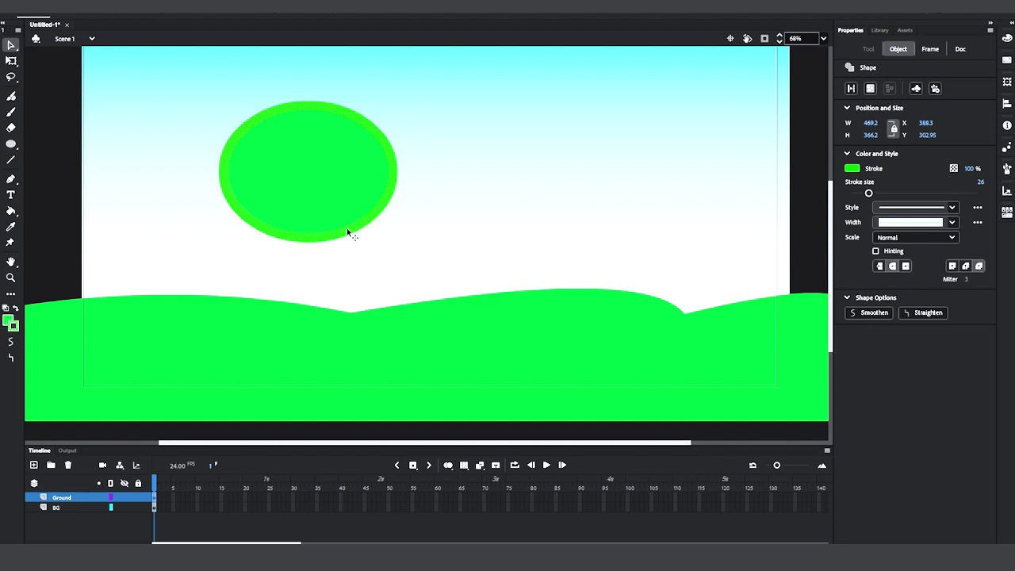
{"action": "key", "text": "Delete"}
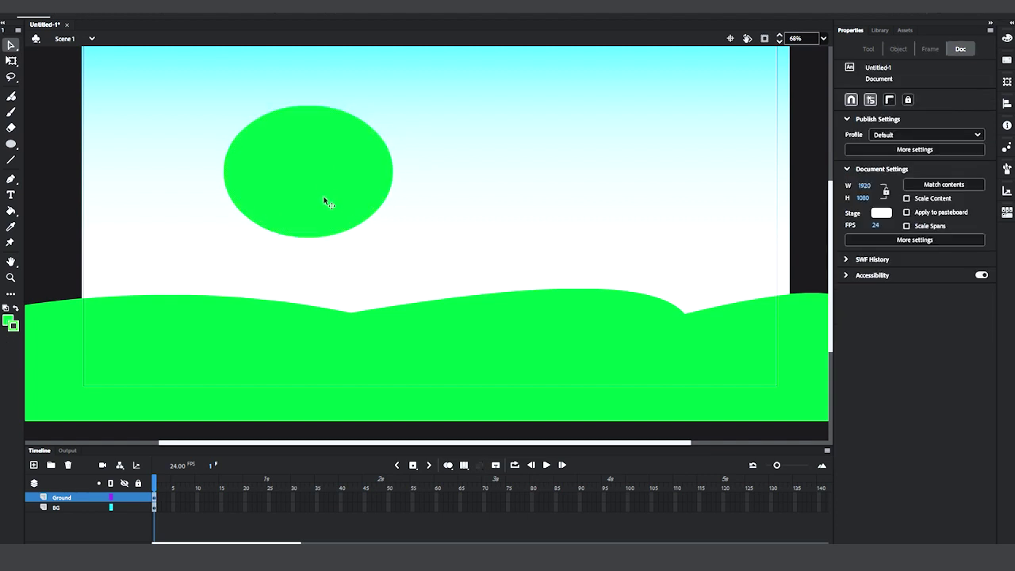
Recolour the oval's fill to orange #CC6600
{"action": "left_click", "coordinate": [311, 184]}
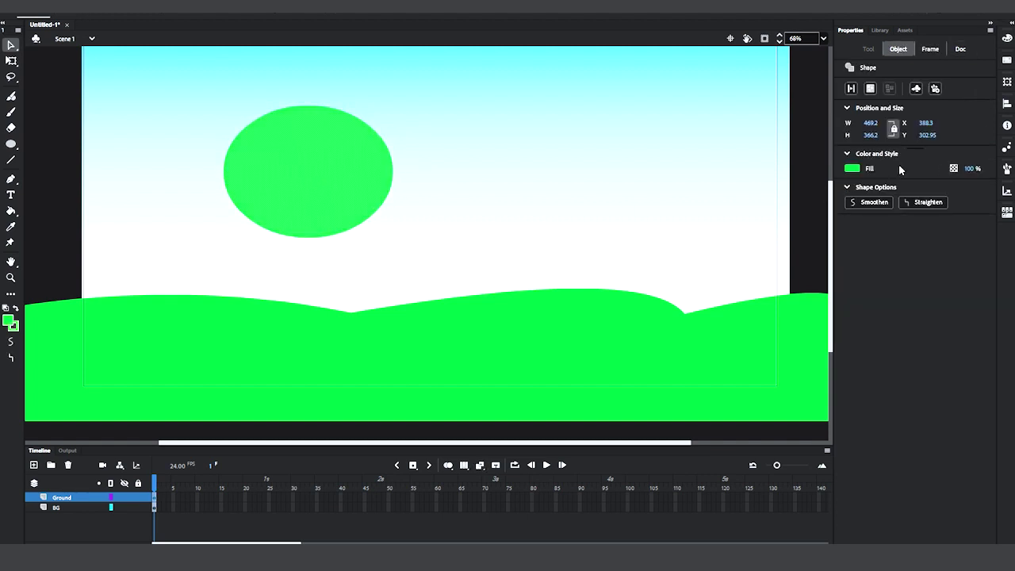
{"action": "left_click", "coordinate": [853, 169]}
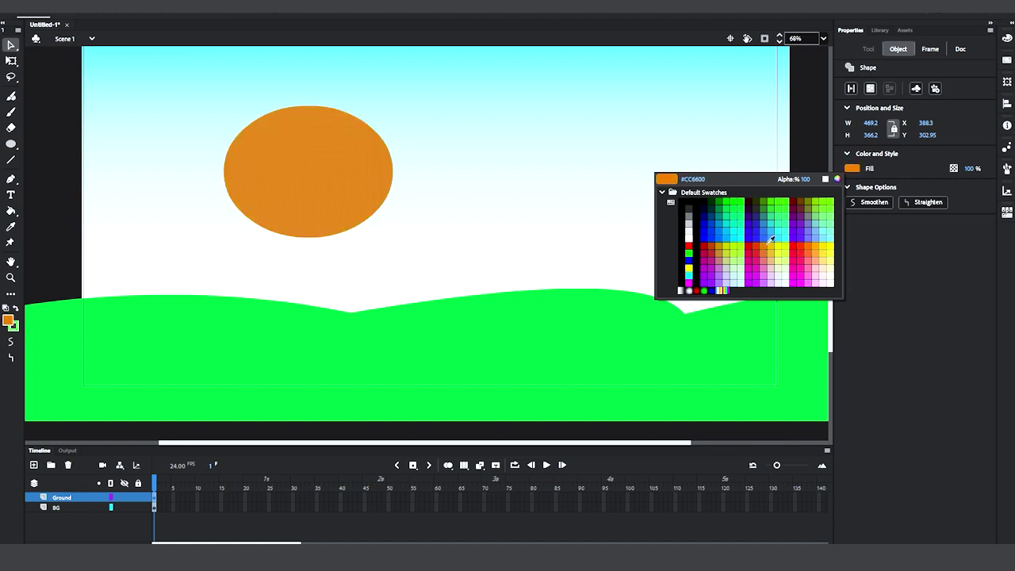
{"action": "left_click", "coordinate": [767, 243]}
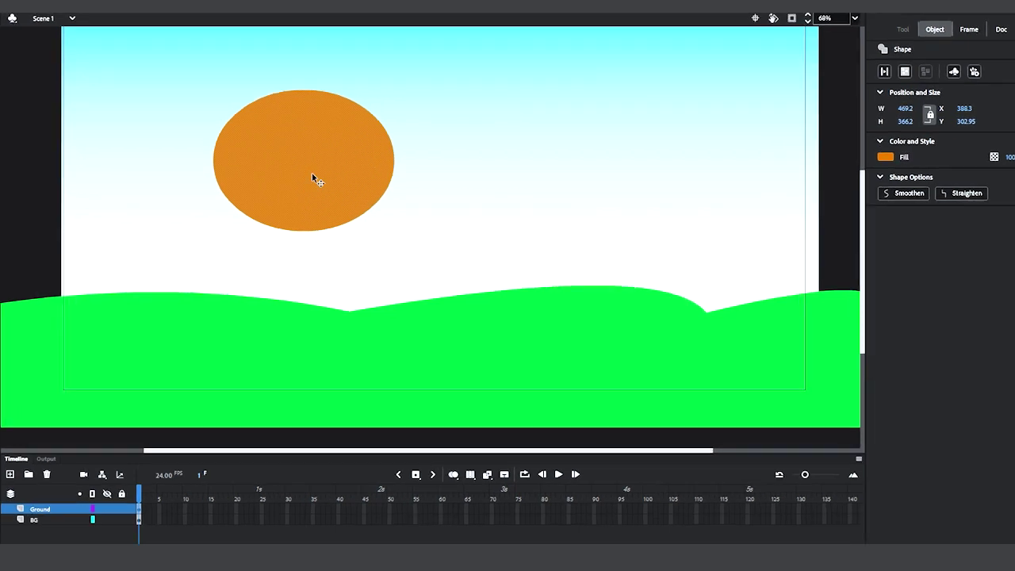
Move the oval to about X 549, Y 278 and distribute it to its own layer
{"action": "left_click_drag", "start_coordinate": [280, 142], "coordinate": [346, 120]}
{"action": "right_click", "coordinate": [337, 33]}
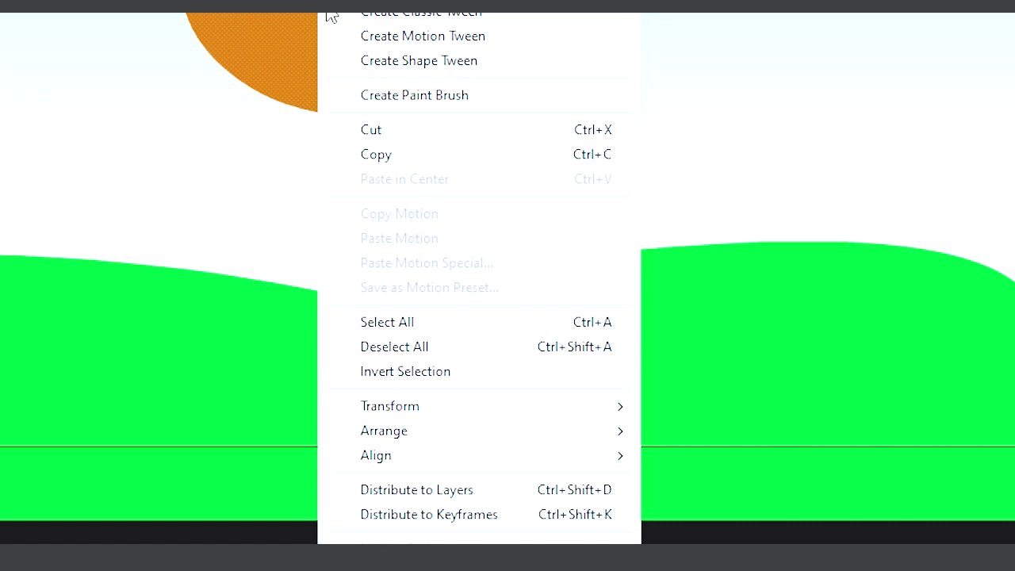
{"action": "left_click", "coordinate": [429, 493]}
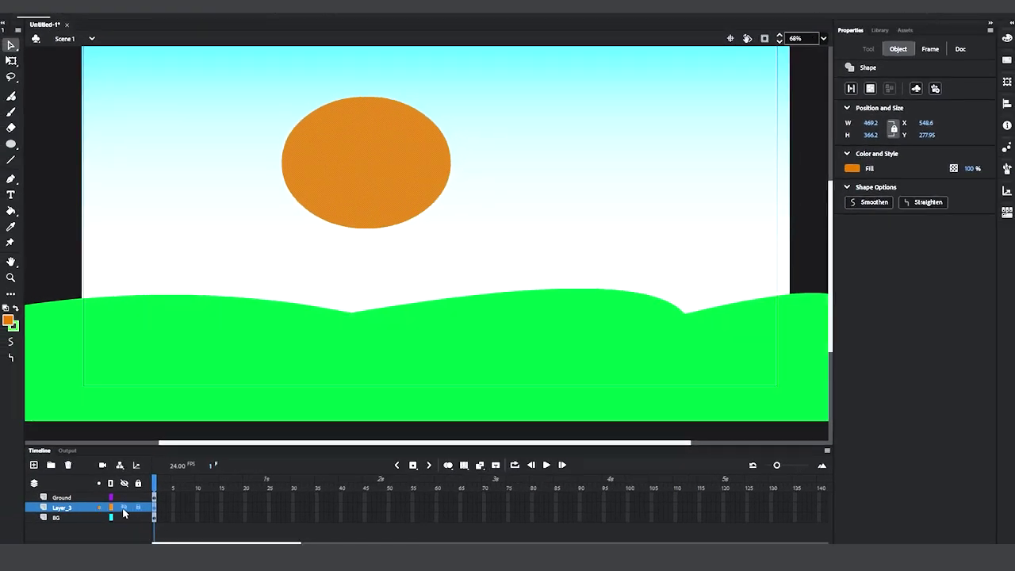
Hide and show the oval's layer and the Ground layer in turn to check what each contains
{"action": "left_click", "coordinate": [123, 508]}
{"action": "left_click", "coordinate": [123, 507]}
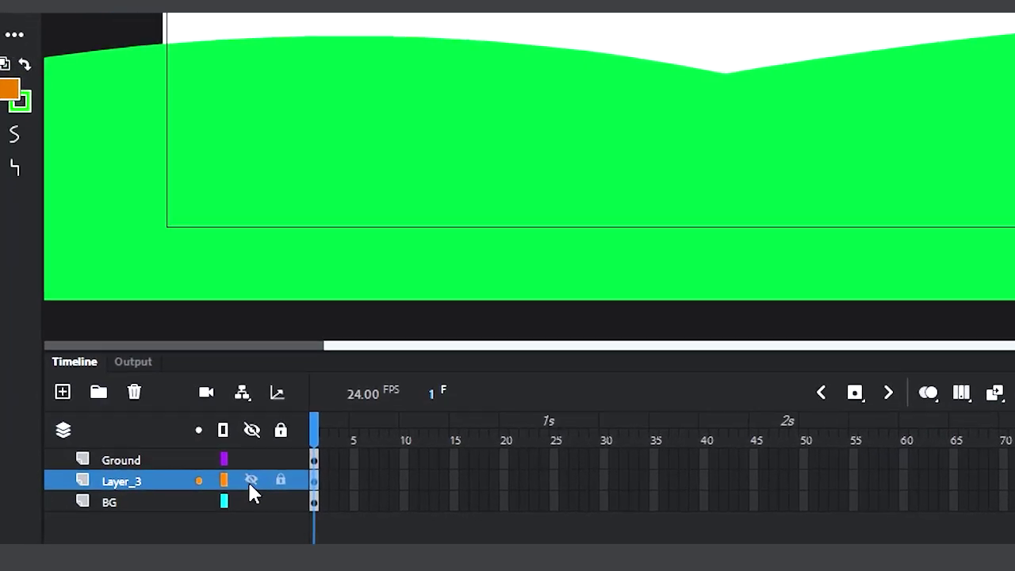
{"action": "left_click", "coordinate": [252, 456]}
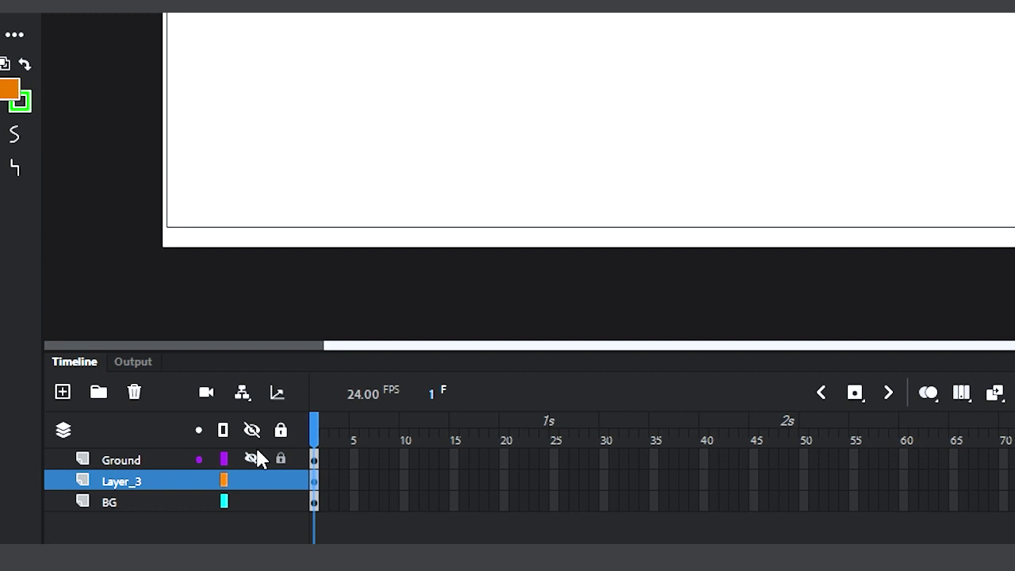
{"action": "left_click", "coordinate": [252, 457]}
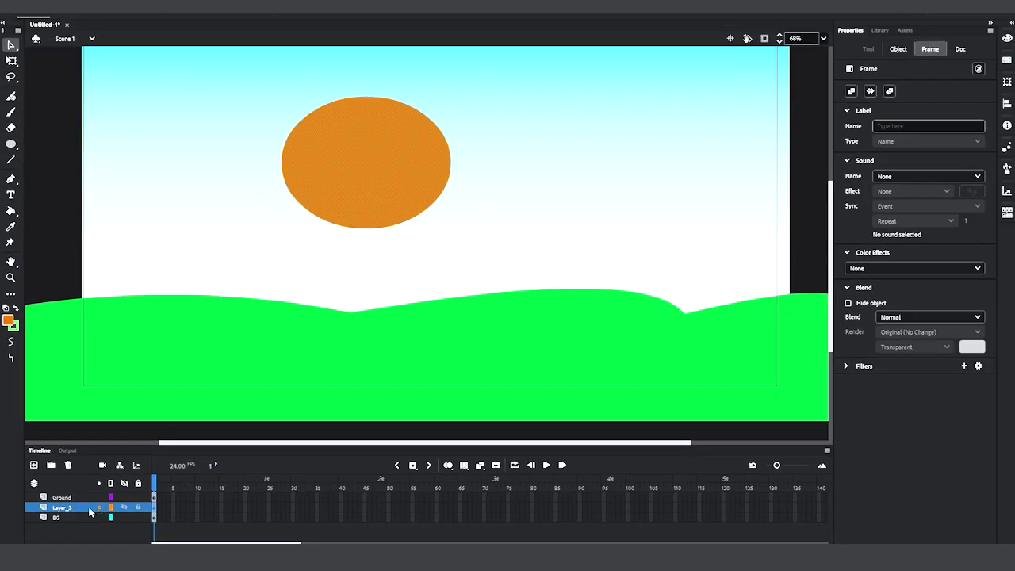
Rename the oval's layer as Hills and lock the Ground and BG layers
{"action": "double_click", "coordinate": [62, 508]}
{"action": "type", "text": "Hills"}
{"action": "key", "text": "Return"}
{"action": "left_click", "coordinate": [61, 181]}
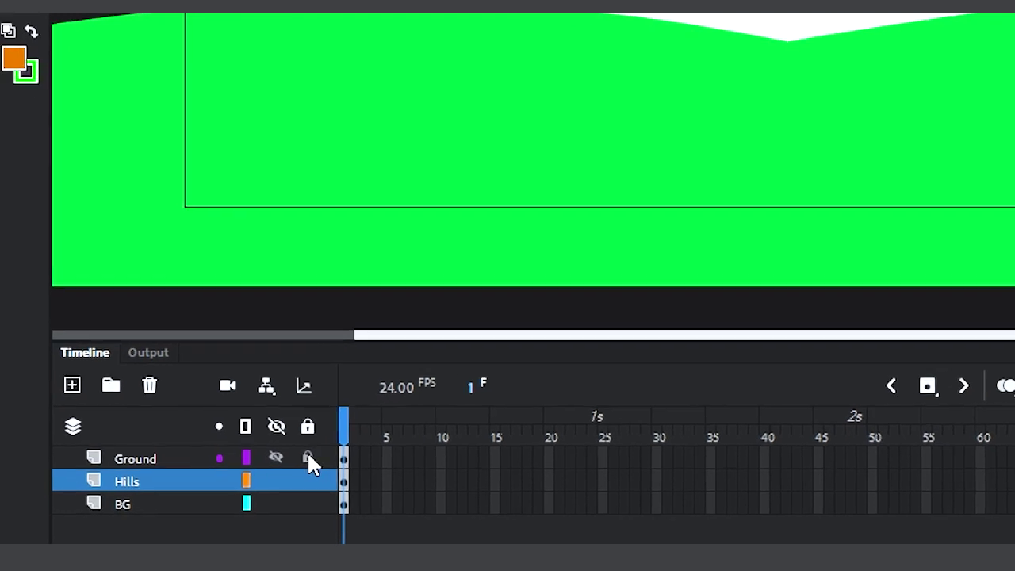
{"action": "left_click", "coordinate": [341, 450]}
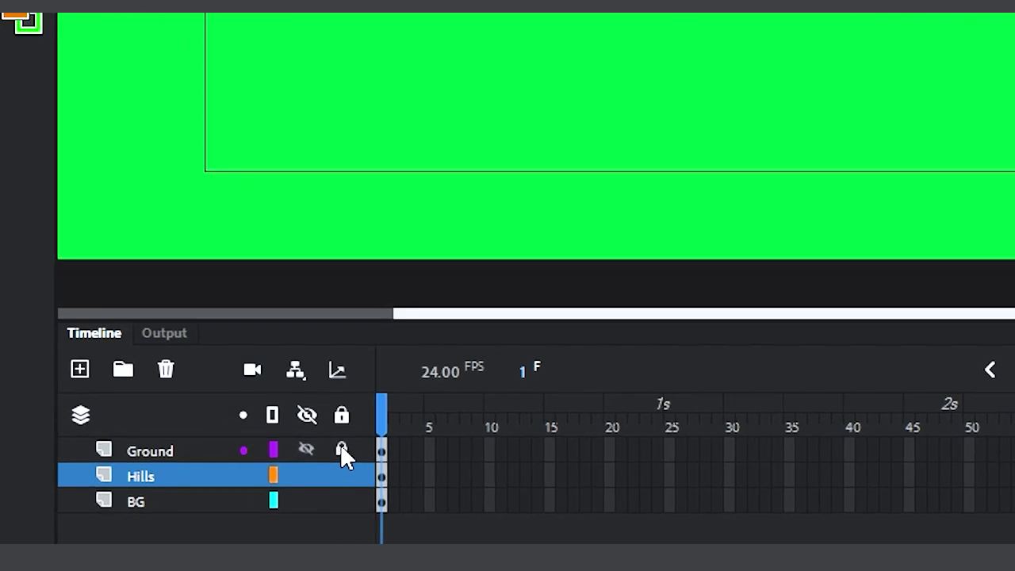
{"action": "left_click", "coordinate": [341, 500]}
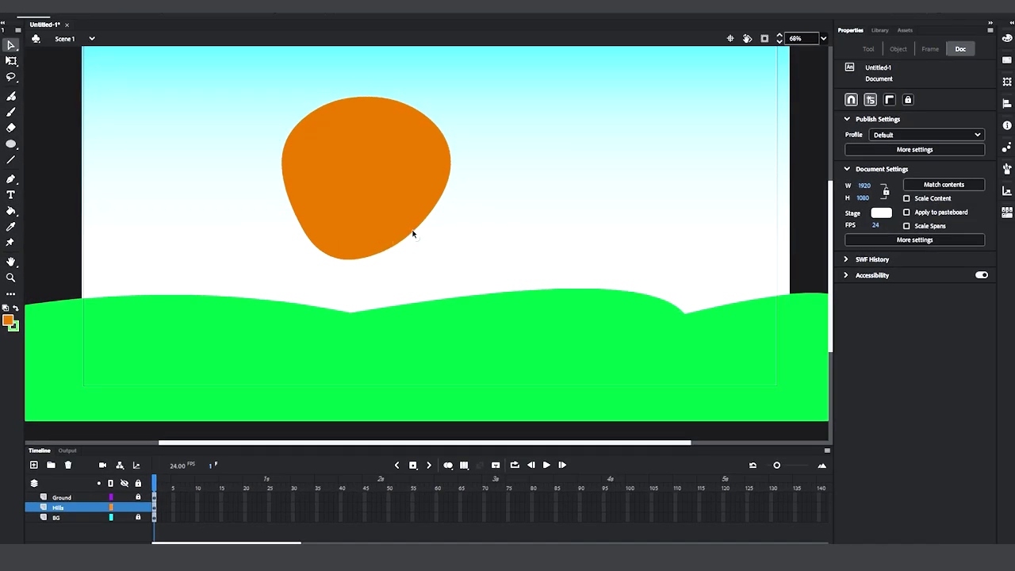
Pull the edges of the orange oval on the Hills layer to reshape it into an irregular hill silhouette
{"action": "left_click_drag", "start_coordinate": [551, 136], "coordinate": [578, 164]}
{"action": "left_click_drag", "start_coordinate": [366, 97], "coordinate": [377, 52]}
{"action": "left_click_drag", "start_coordinate": [313, 95], "coordinate": [322, 113]}
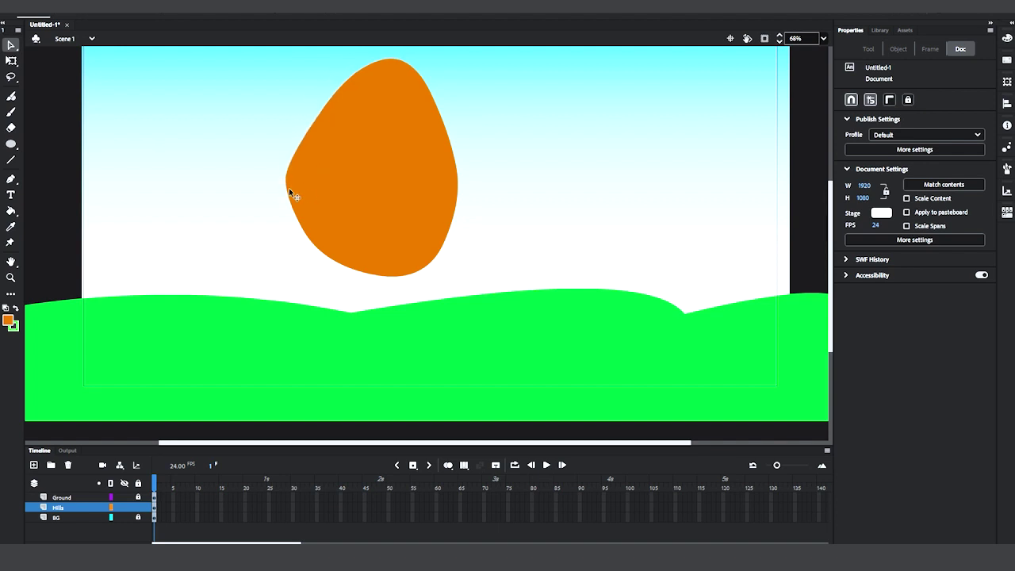
{"action": "left_click_drag", "start_coordinate": [284, 187], "coordinate": [268, 198]}
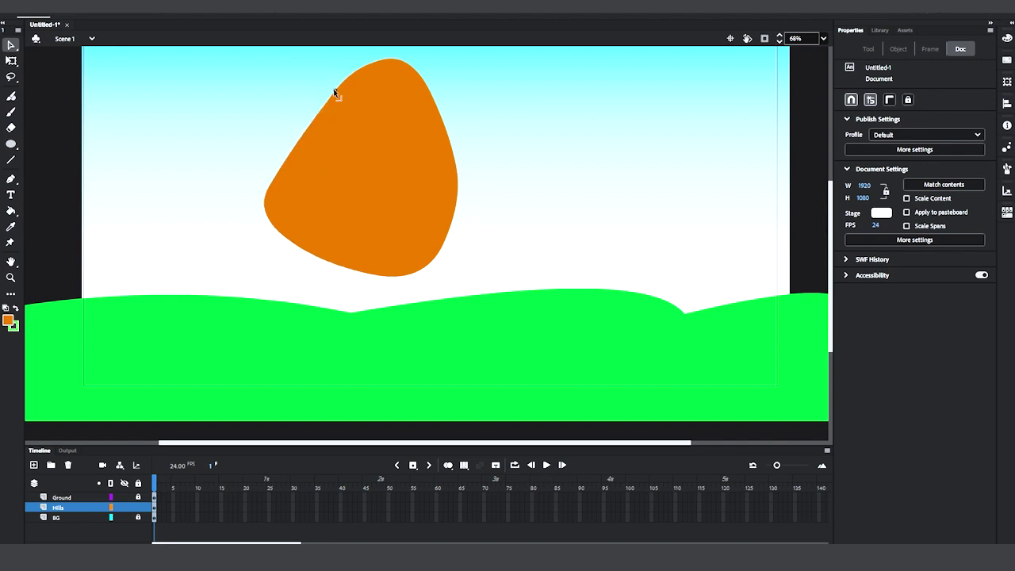
{"action": "left_click_drag", "start_coordinate": [335, 92], "coordinate": [363, 179]}
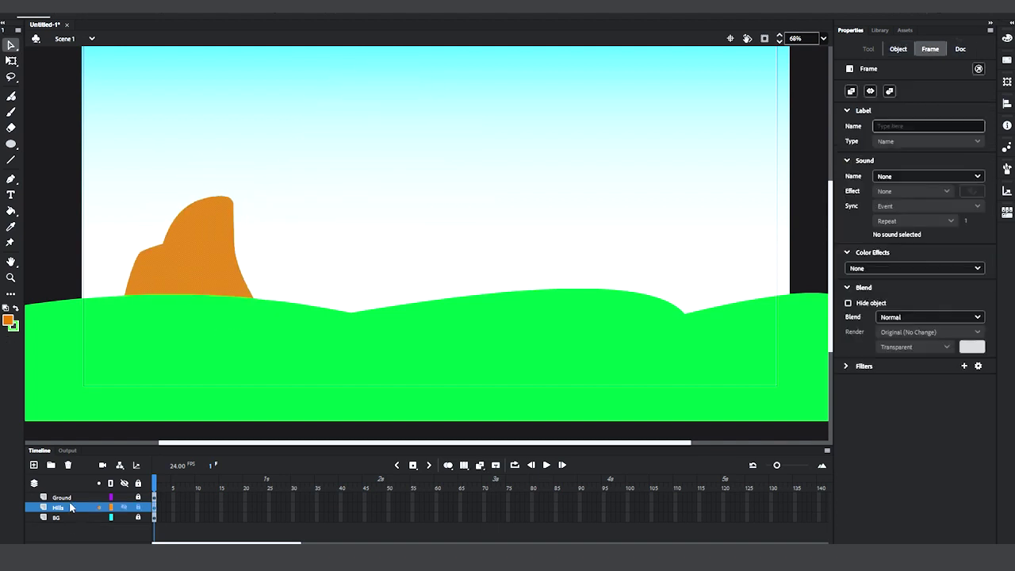
Free-transform the orange hill to about 487 by 311 px and set it behind the ground at about X -40, Y 676
{"action": "left_click", "coordinate": [257, 238]}
{"action": "key", "text": "q"}
{"action": "left_click_drag", "start_coordinate": [258, 238], "coordinate": [208, 282]}
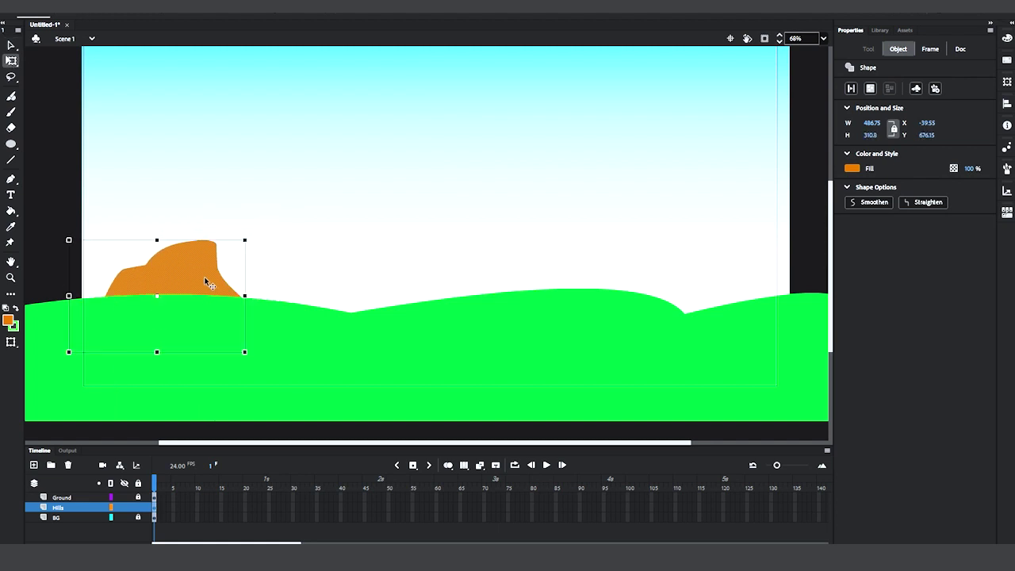
{"action": "key", "text": "v"}
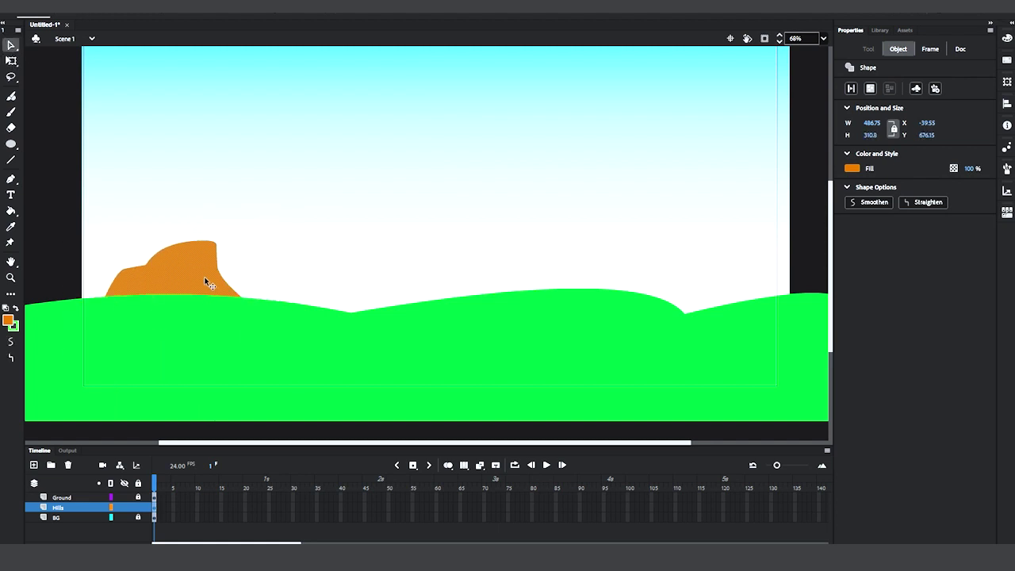
Duplicate the orange hill to about X 347, Y 742 and bend the copy's upper edge into a taller rounded peak
{"action": "left_click_drag", "start_coordinate": [205, 278], "coordinate": [341, 295]}
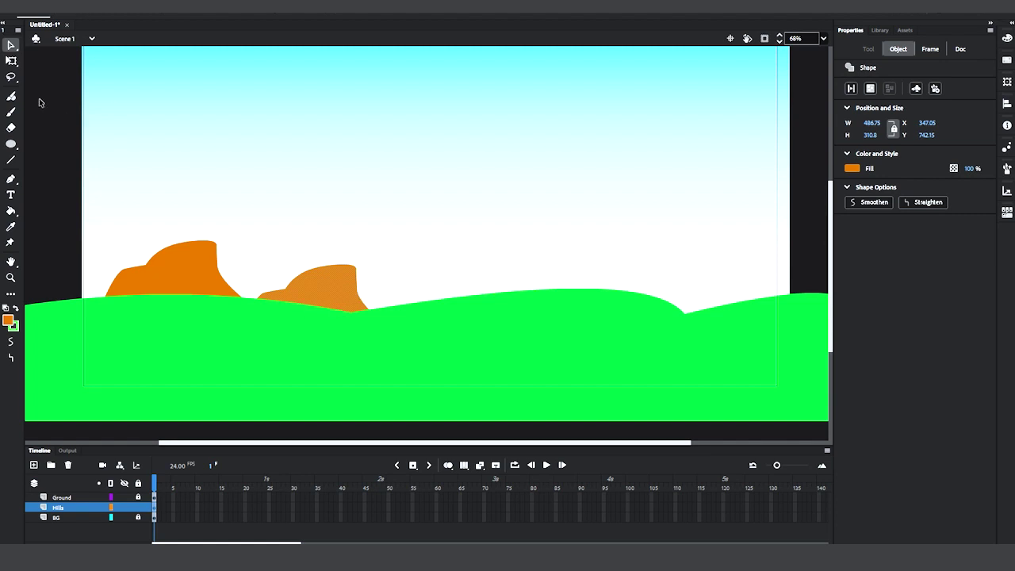
{"action": "left_click", "coordinate": [62, 117]}
{"action": "left_click_drag", "start_coordinate": [285, 289], "coordinate": [315, 238]}
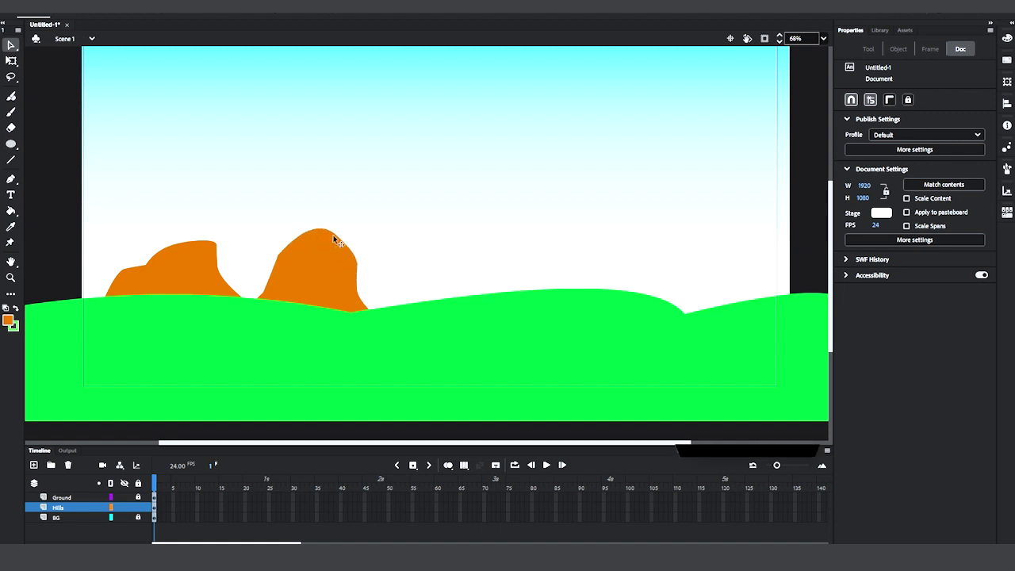
Copy both hills across the rest of the horizon and stretch their outer edges to the sides of the stage
{"action": "left_click", "coordinate": [319, 281]}
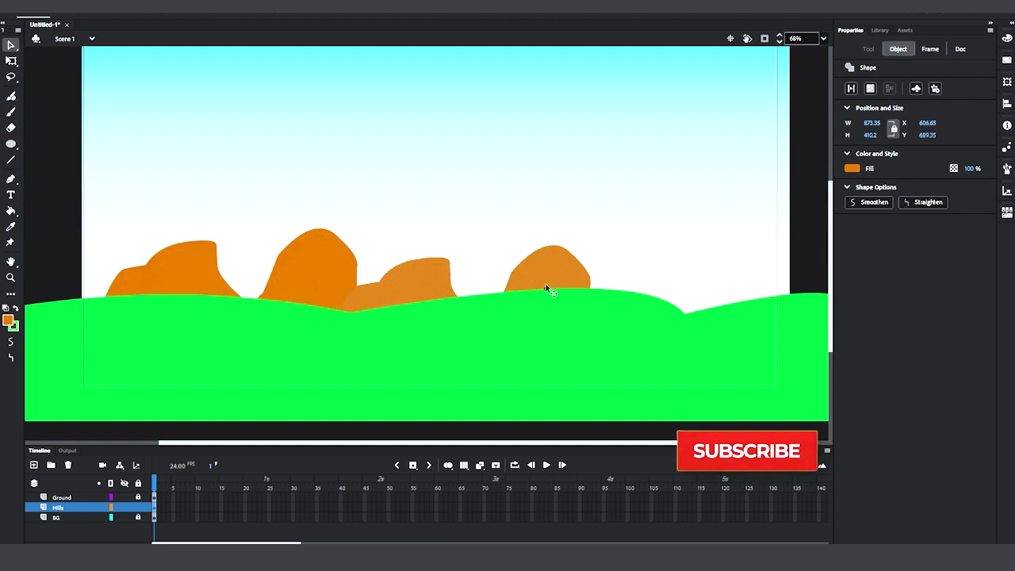
{"action": "left_click", "coordinate": [365, 248]}
{"action": "left_click_drag", "start_coordinate": [563, 287], "coordinate": [824, 274]}
{"action": "left_click_drag", "start_coordinate": [93, 295], "coordinate": [83, 298]}
Recolour all the orange hills to a pale olive green
{"action": "left_click", "coordinate": [159, 270]}
{"action": "left_click", "coordinate": [858, 166]}
{"action": "left_click", "coordinate": [691, 272]}
{"action": "left_click", "coordinate": [645, 331]}
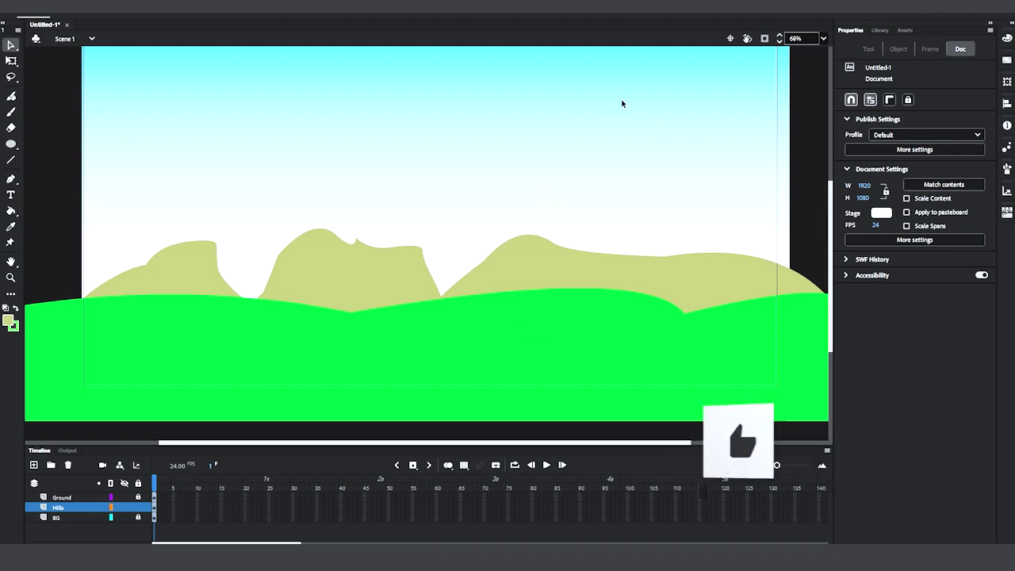
Add a new layer above Hills and name it Sun
{"action": "left_click", "coordinate": [34, 482]}
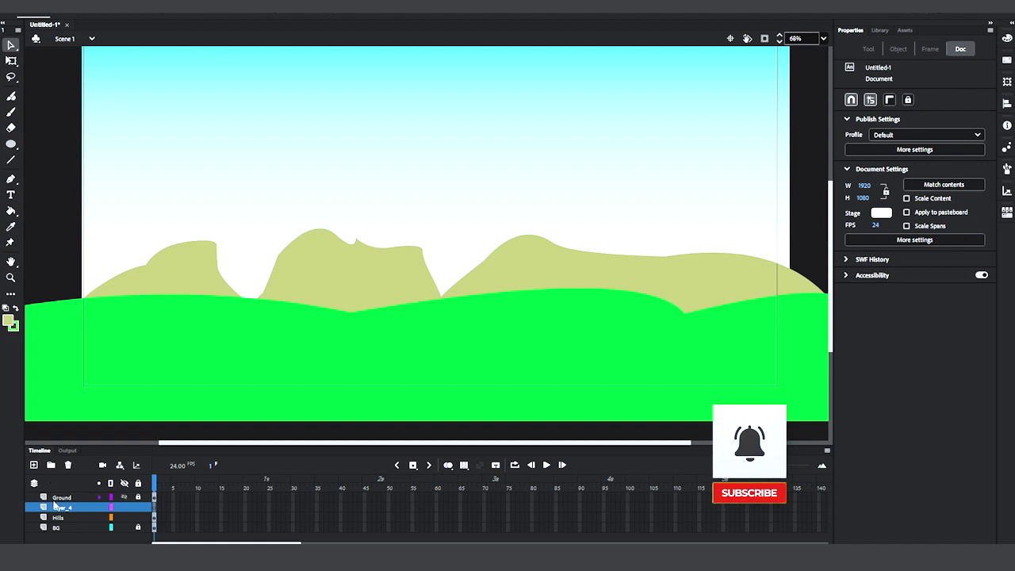
{"action": "double_click", "coordinate": [59, 507]}
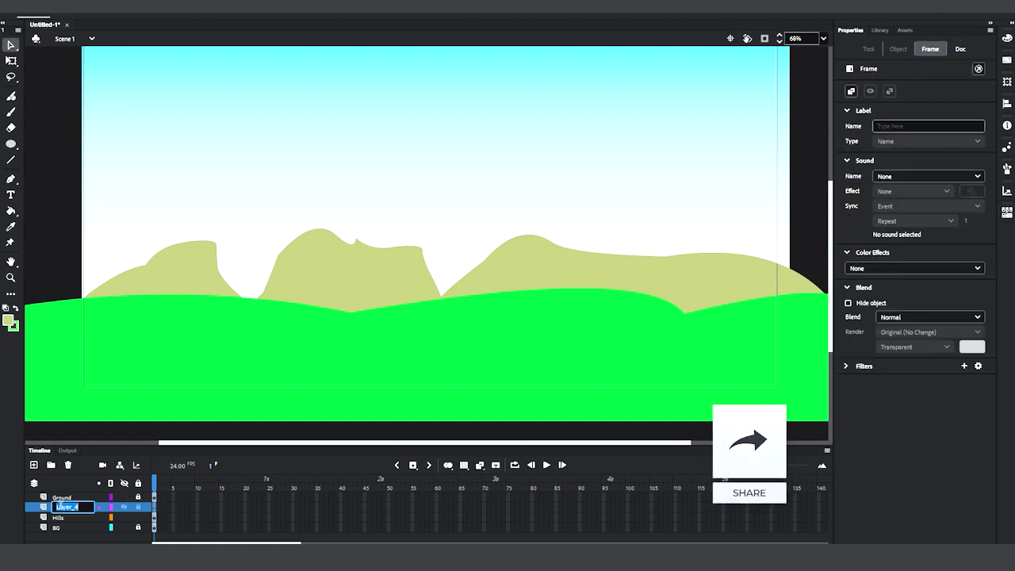
{"action": "type", "text": "Sun"}
{"action": "key", "text": "Return"}
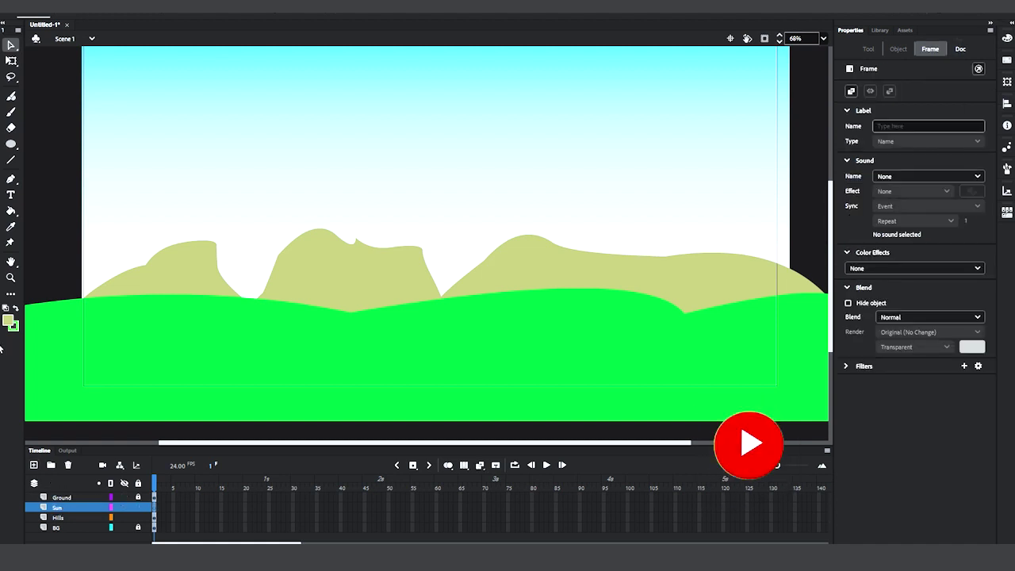
Draw an outlined circle about 181 px wide in the upper-right sky on the Sun layer
{"action": "left_click", "coordinate": [11, 145]}
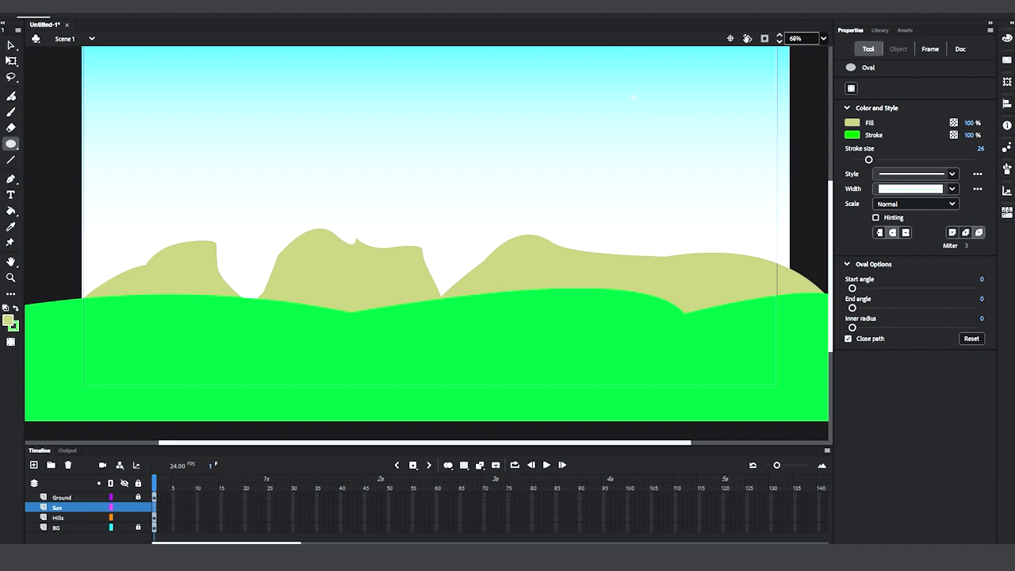
{"action": "left_click_drag", "start_coordinate": [626, 81], "coordinate": [676, 145]}
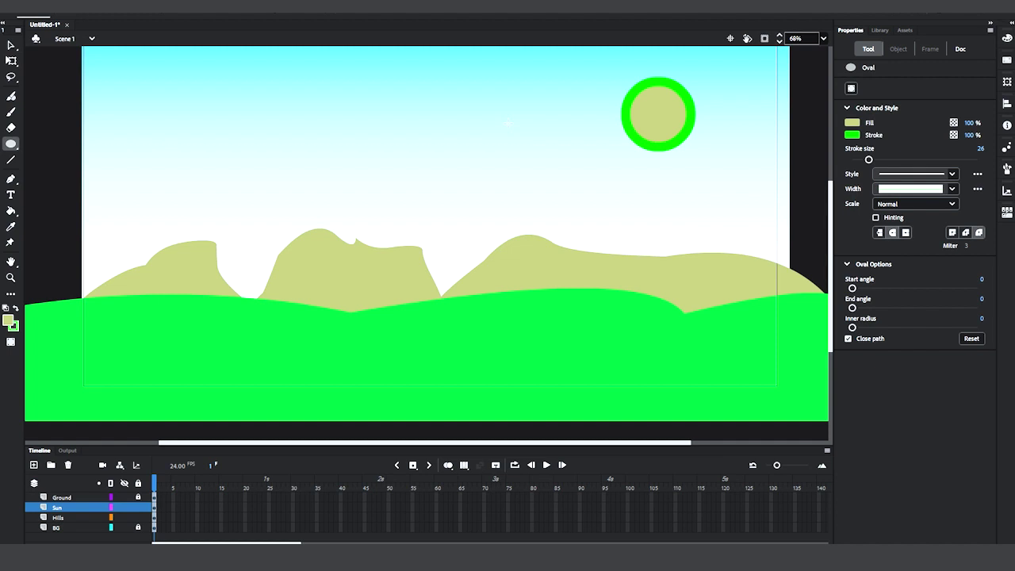
{"action": "left_click", "coordinate": [12, 45]}
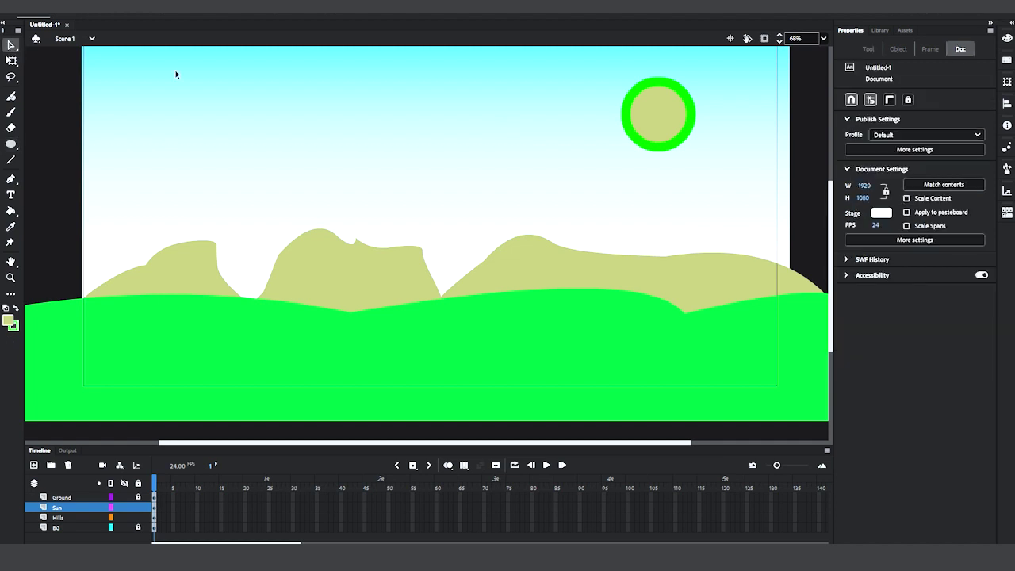
Try deleting the sun circle's green outline and undo the deletion
{"action": "left_click", "coordinate": [679, 141]}
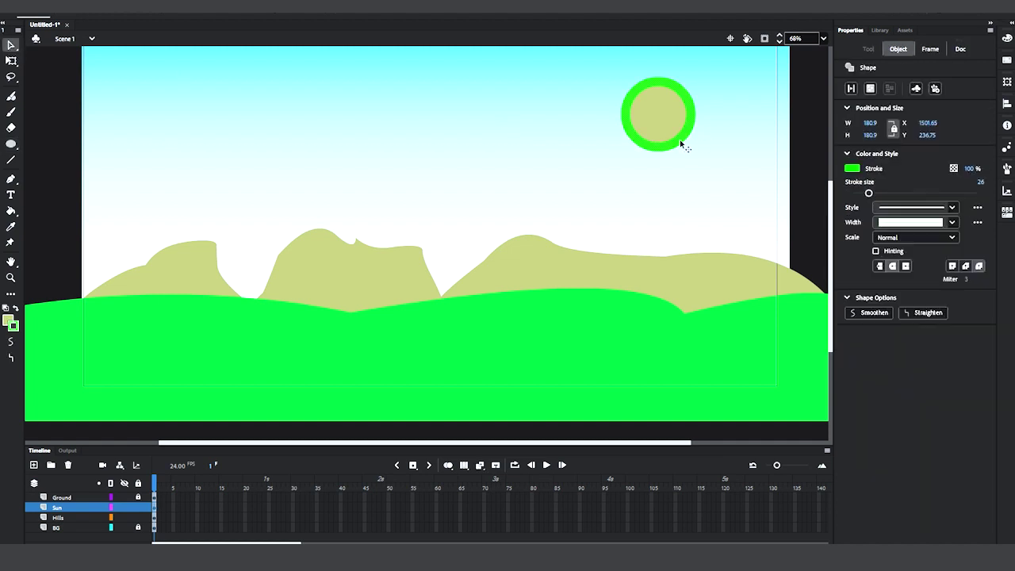
{"action": "key", "text": "Delete"}
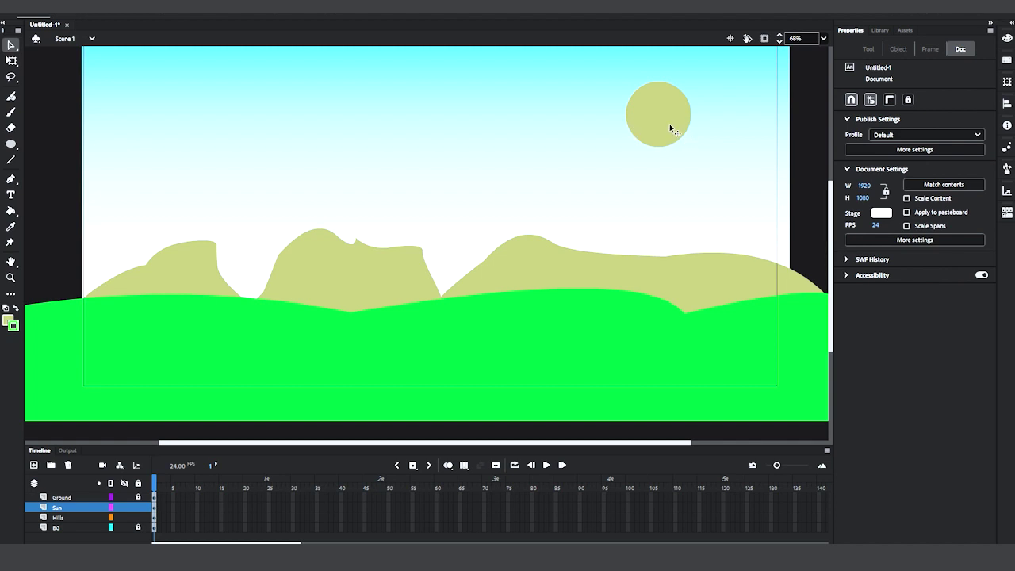
{"action": "key", "text": "ctrl+z"}
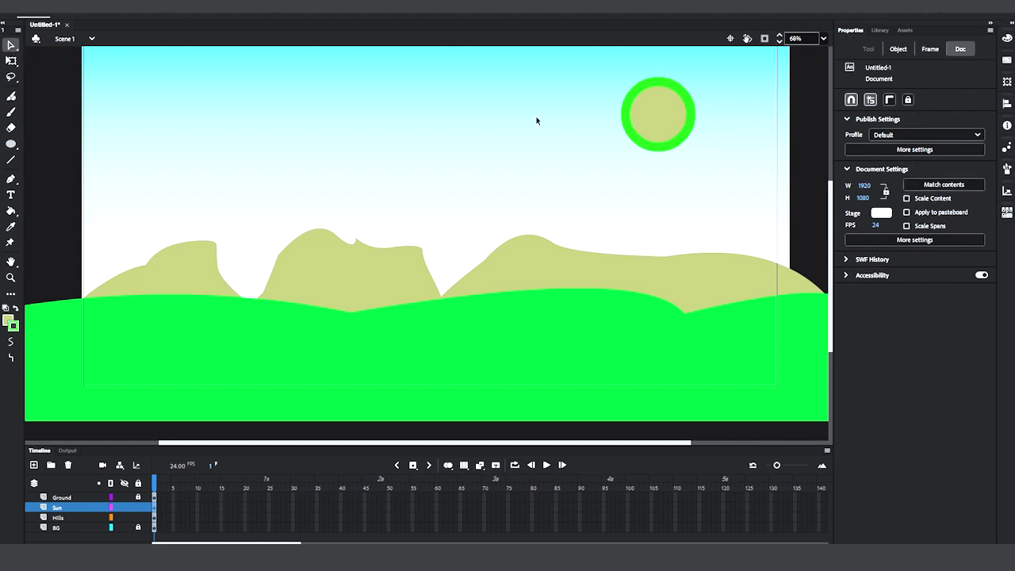
Lock the Hills layer and recolour the sun circle with a white outline and yellow #FFCC00 fill
{"action": "left_click", "coordinate": [138, 517]}
{"action": "left_click_drag", "start_coordinate": [591, 66], "coordinate": [741, 178]}
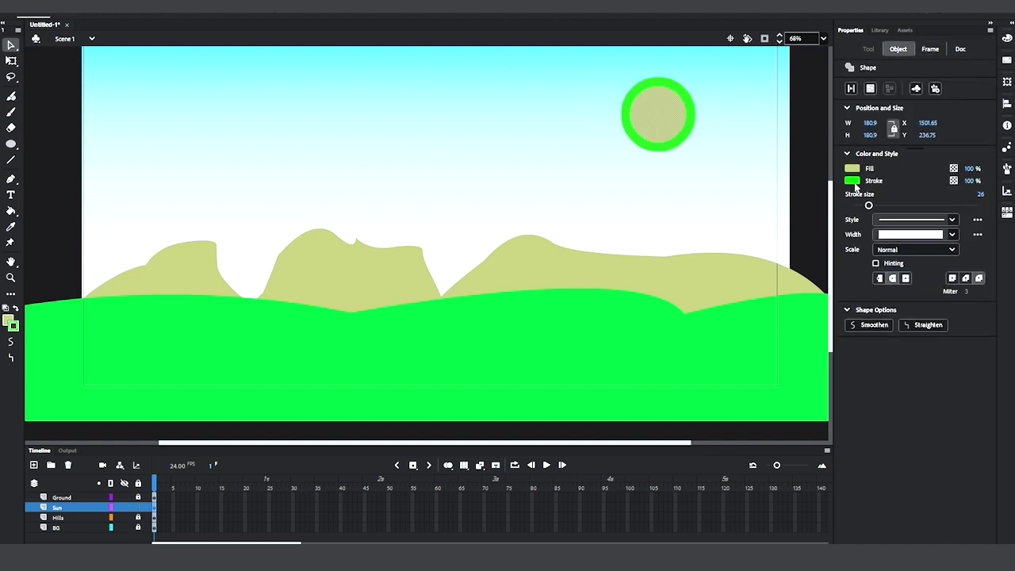
{"action": "left_click", "coordinate": [853, 182]}
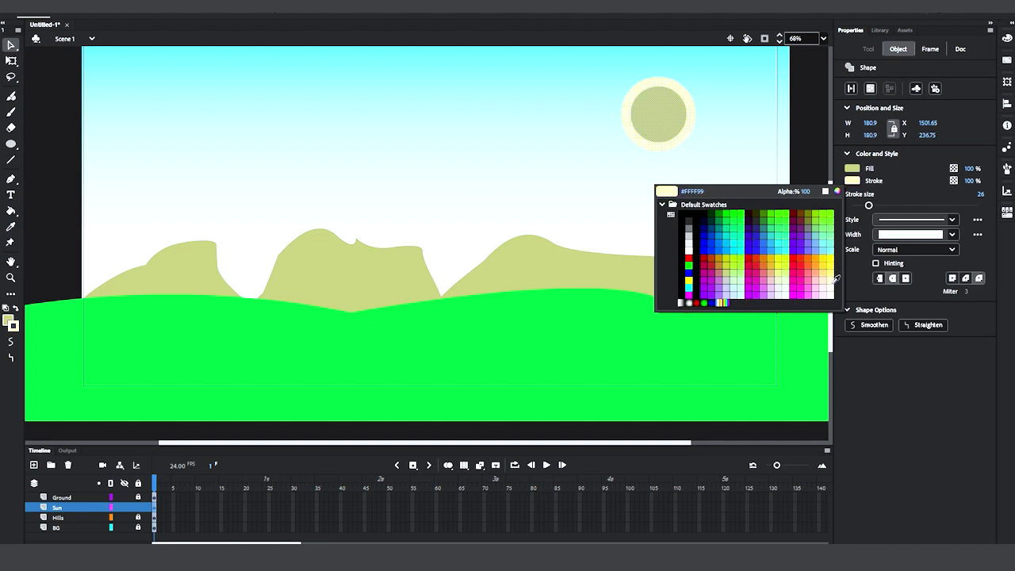
{"action": "left_click", "coordinate": [830, 288]}
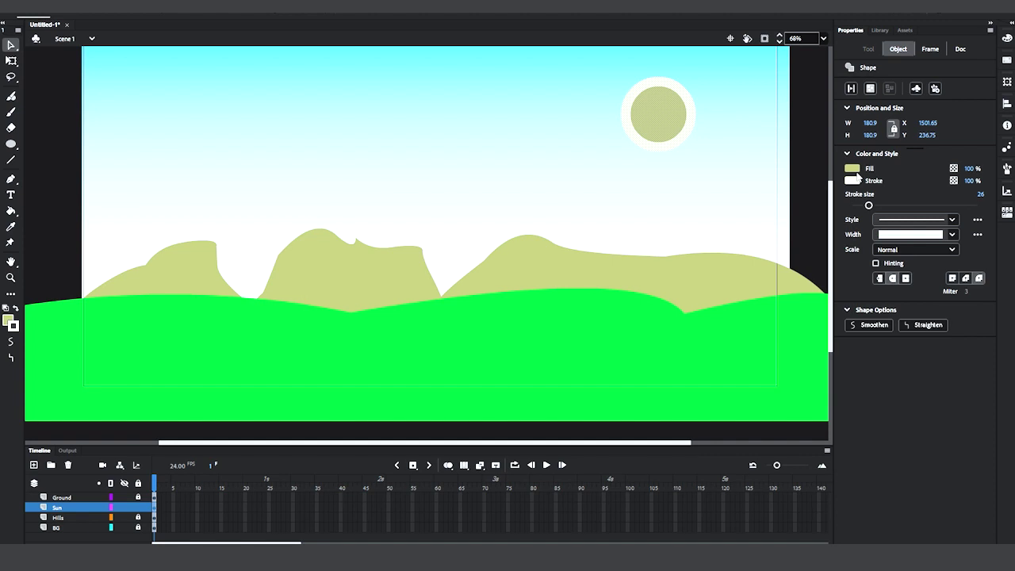
{"action": "left_click", "coordinate": [855, 170]}
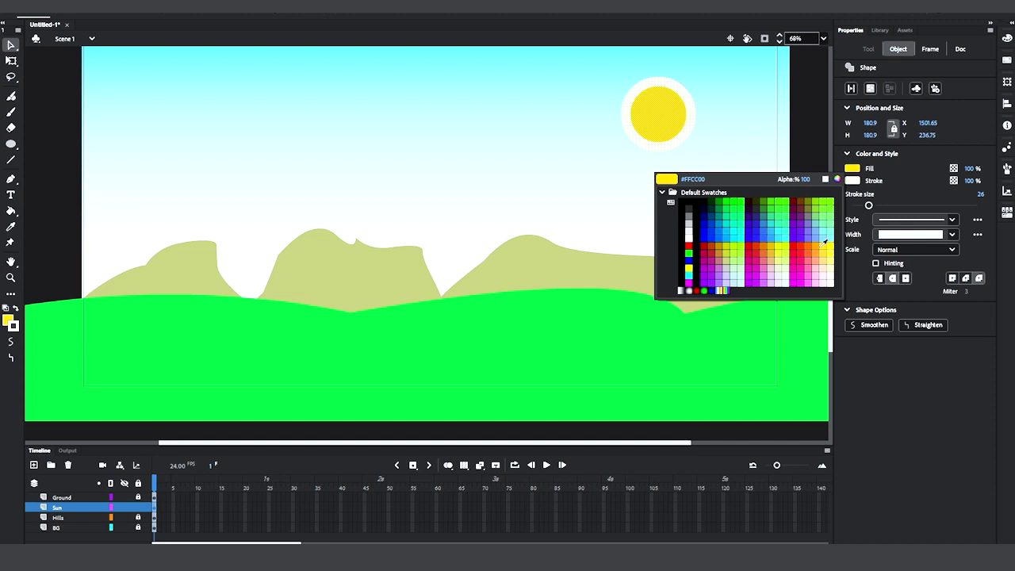
{"action": "left_click", "coordinate": [825, 242]}
{"action": "left_click", "coordinate": [45, 72]}
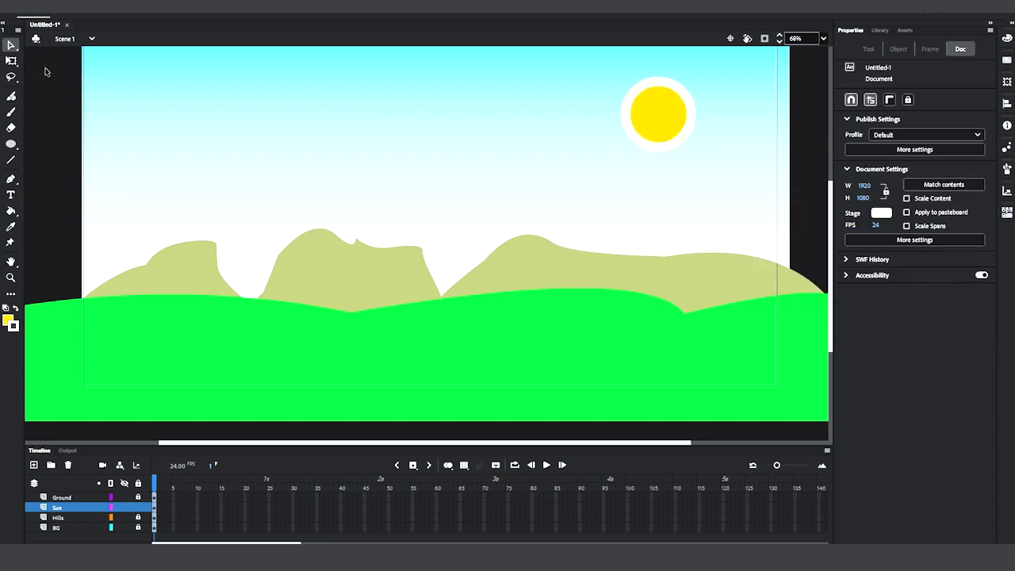
Scale the whole sun, fill and outline together, down to about 132 by 132 px
{"action": "left_click_drag", "start_coordinate": [590, 78], "coordinate": [785, 185]}
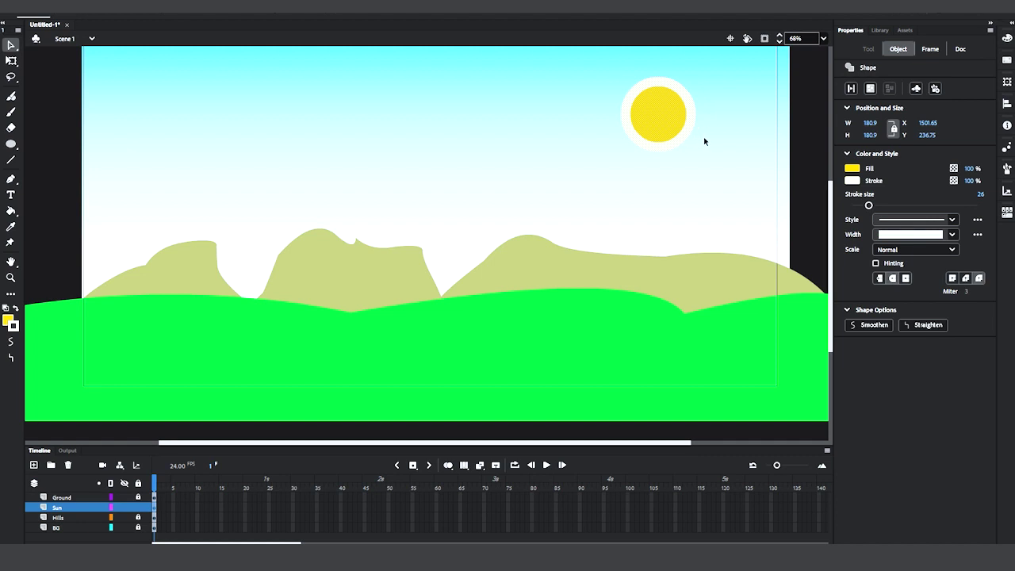
{"action": "key", "text": "q"}
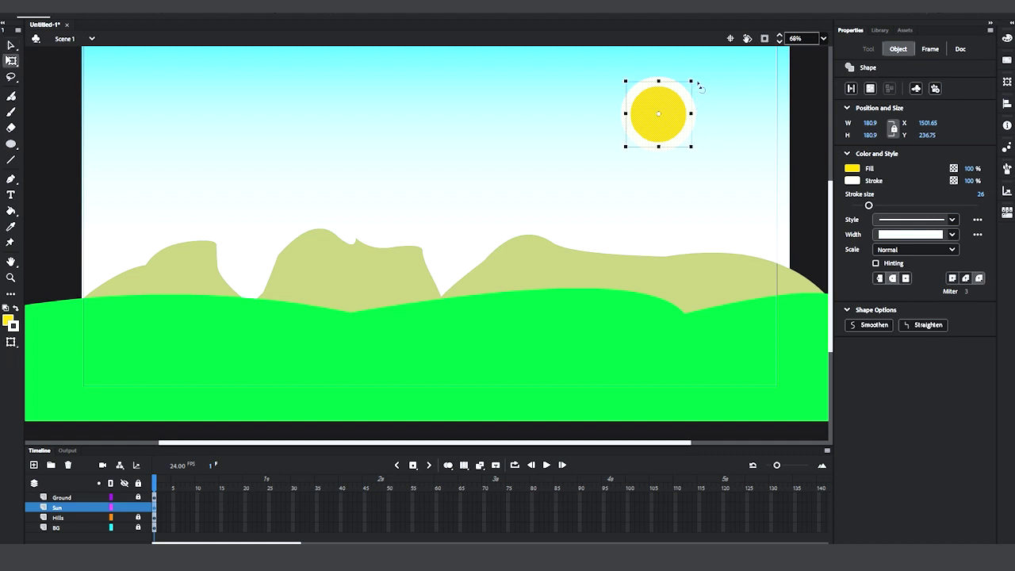
{"action": "left_click_drag", "start_coordinate": [691, 81], "coordinate": [695, 87]}
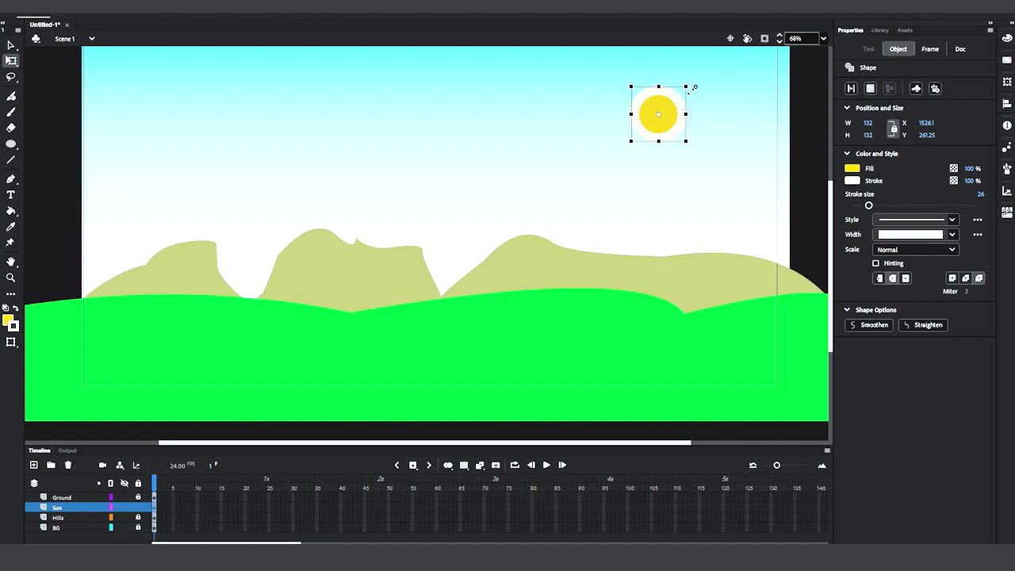
{"action": "left_click", "coordinate": [69, 70]}
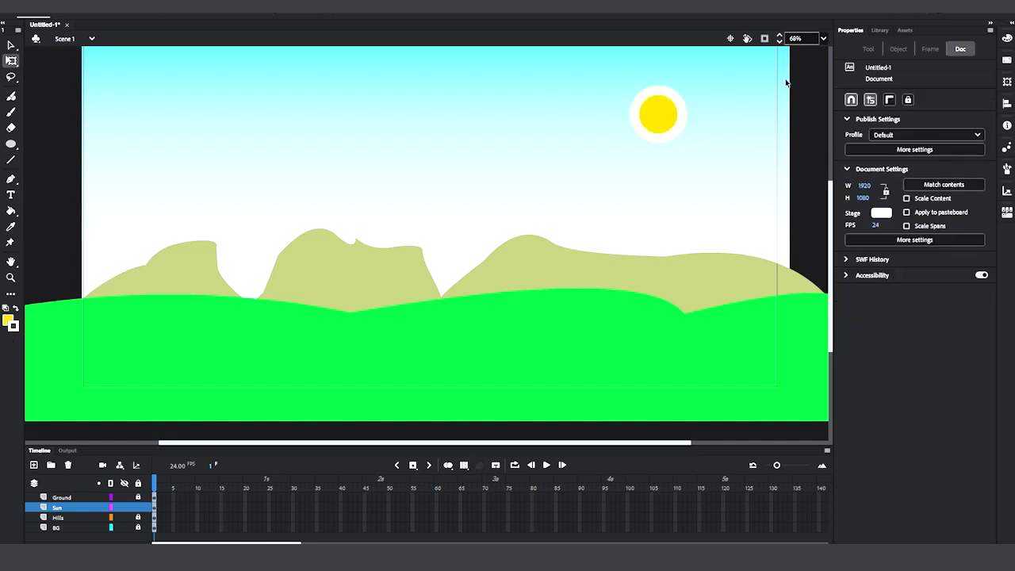
Shift the sun slightly right to about X 1539, Y 261 and deselect it
{"action": "left_click_drag", "start_coordinate": [812, 66], "coordinate": [558, 163]}
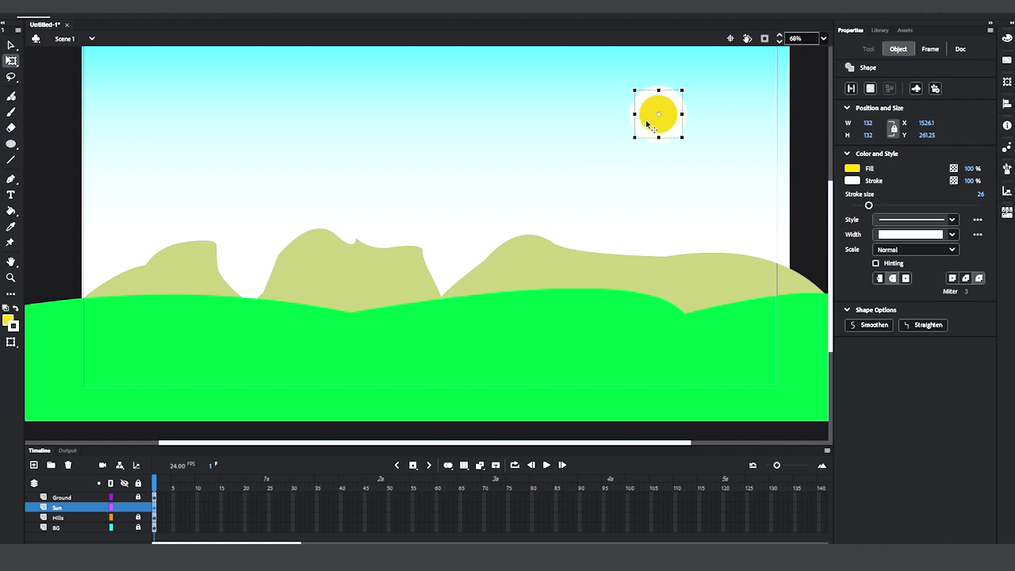
{"action": "mouse_move", "coordinate": [648, 124]}
{"action": "left_mouse_down"}
{"action": "mouse_move", "coordinate": [672, 113]}
{"action": "mouse_move", "coordinate": [187, 150]}
{"action": "mouse_move", "coordinate": [196, 114]}
{"action": "mouse_move", "coordinate": [655, 127]}
{"action": "left_mouse_up"}
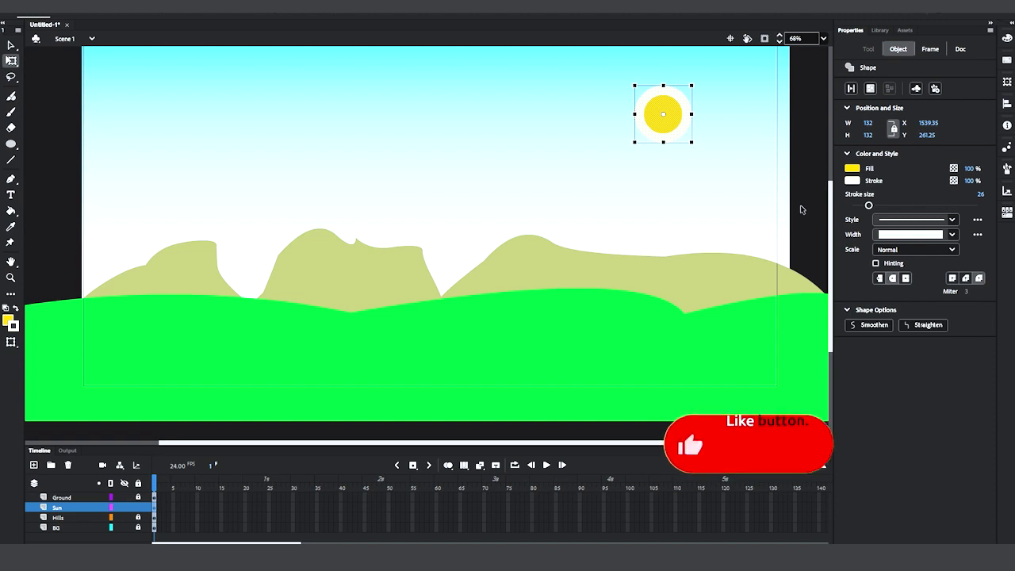
{"action": "left_click", "coordinate": [801, 211]}
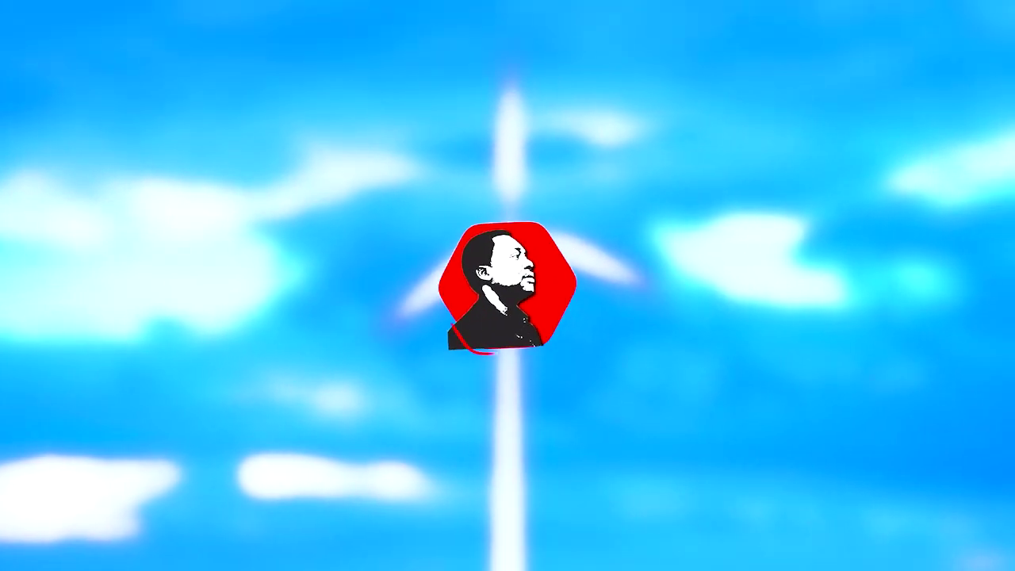